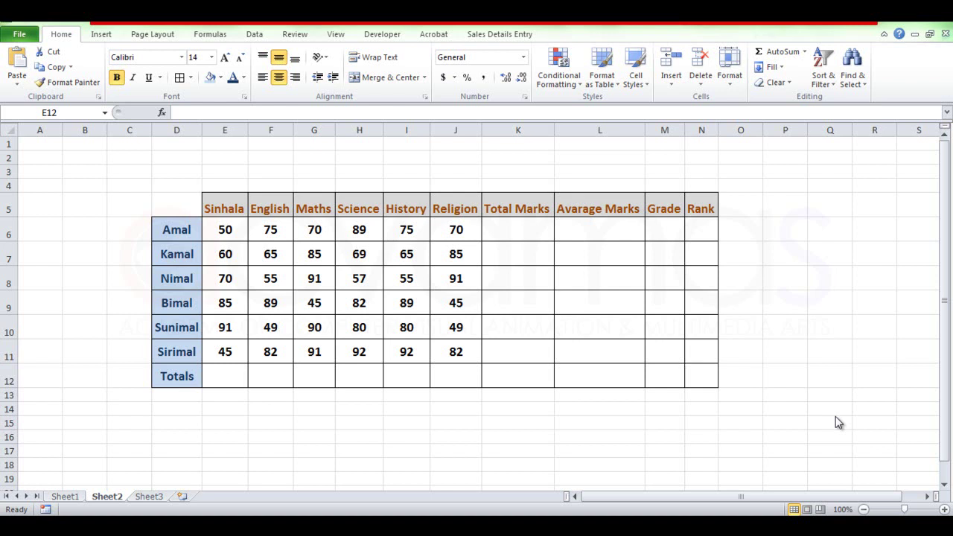
# Show the Formulas ribbon and the AutoSum function list, then dismiss the list without inserting anything
pyautogui.click(212, 35)
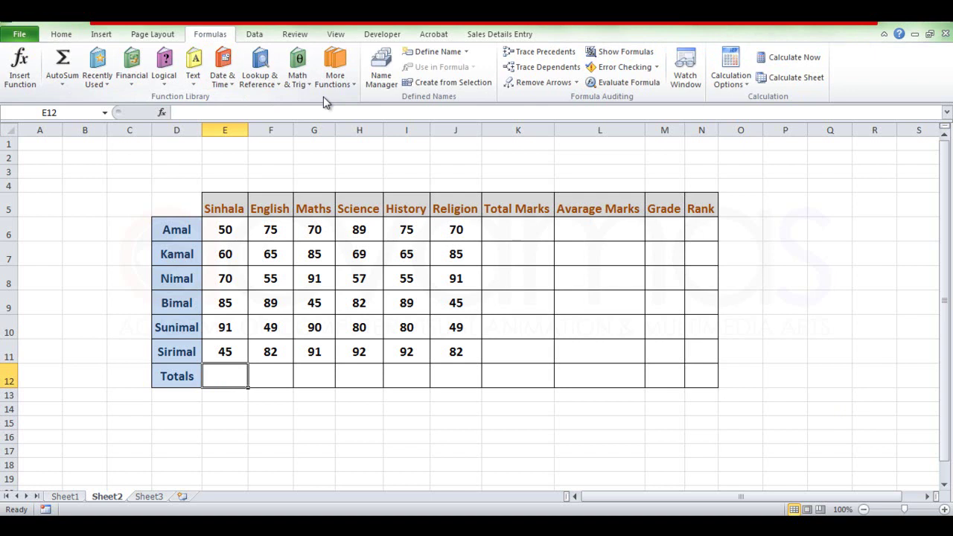
pyautogui.click(64, 86)
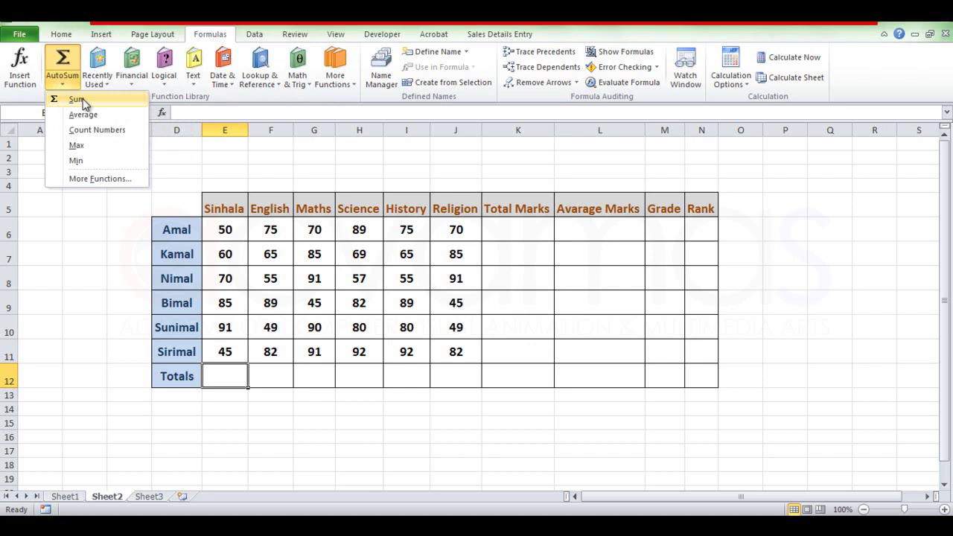
pyautogui.click(223, 378)
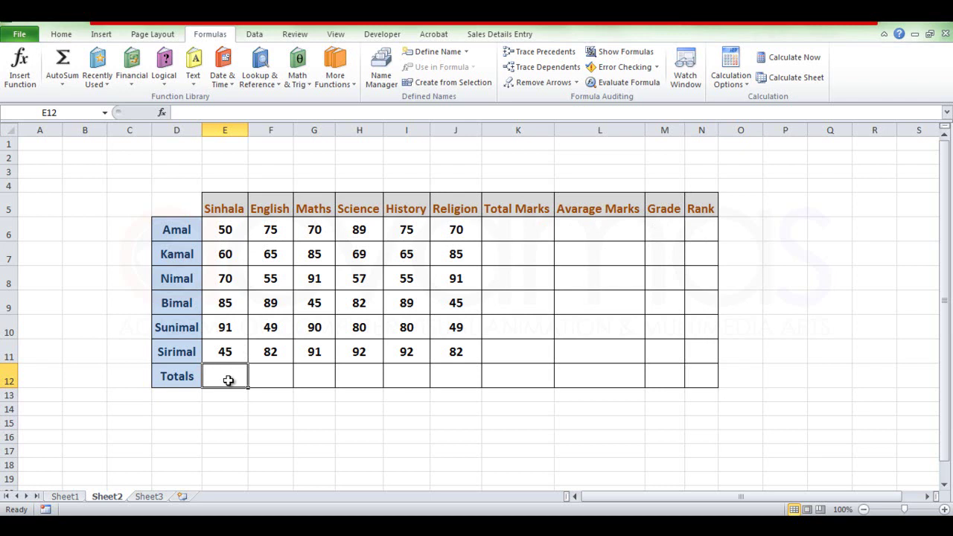
pyautogui.write('=')
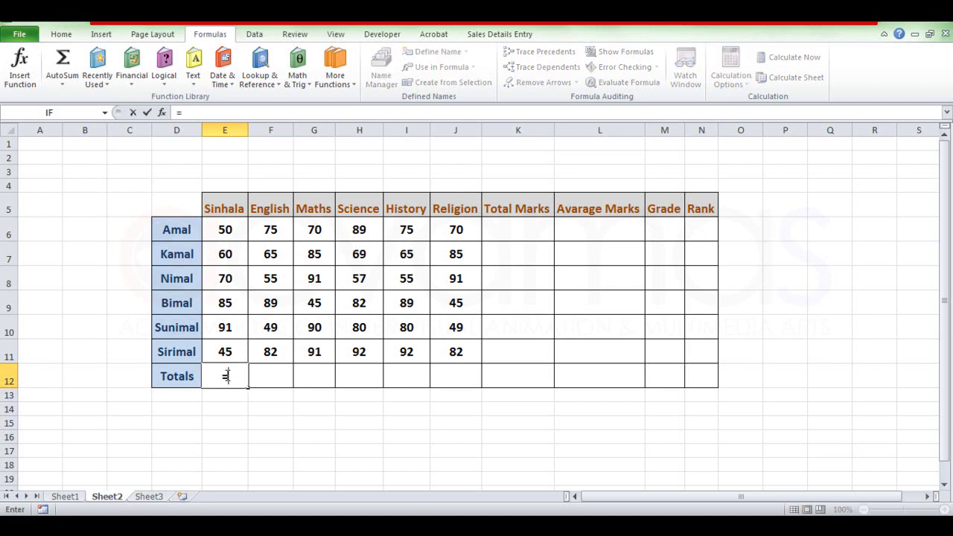
pyautogui.click(230, 234)
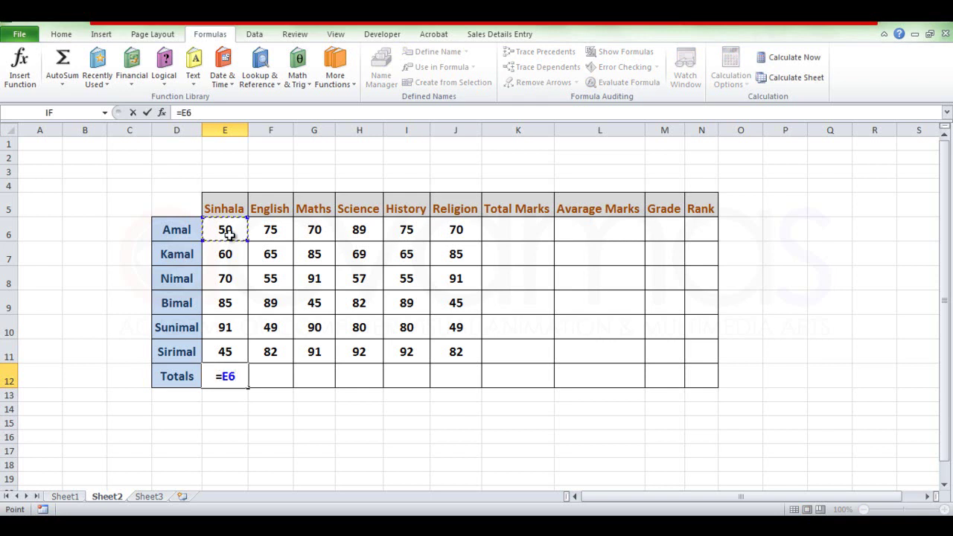
pyautogui.write('+')
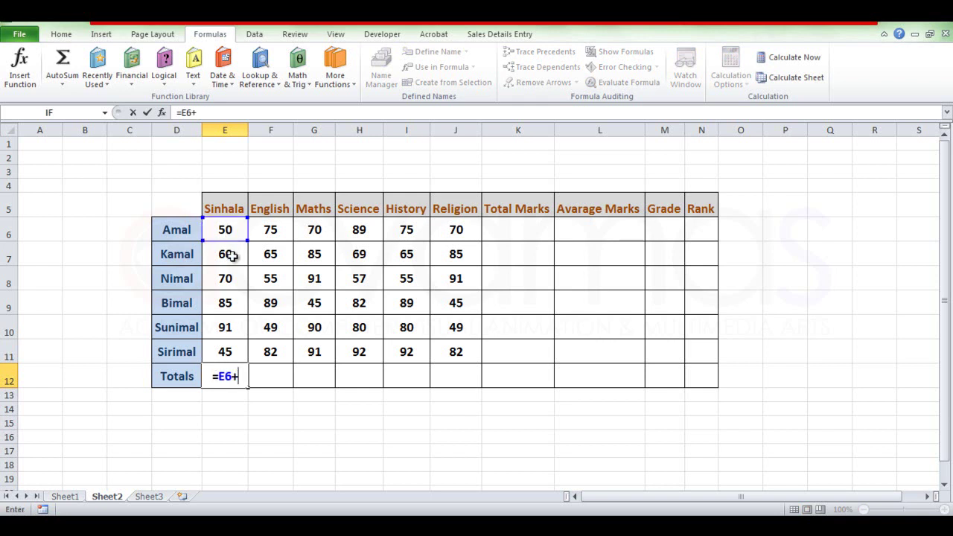
pyautogui.click(228, 256)
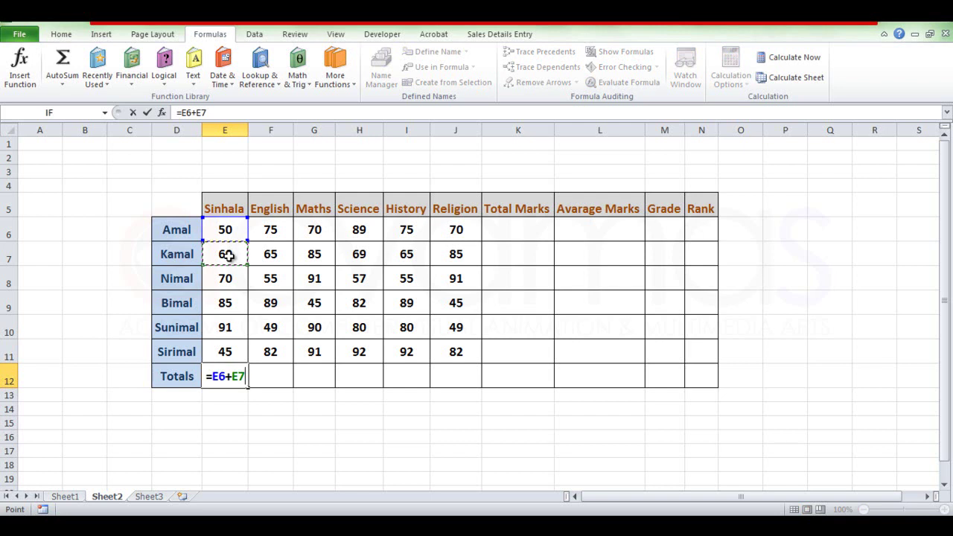
pyautogui.write('+')
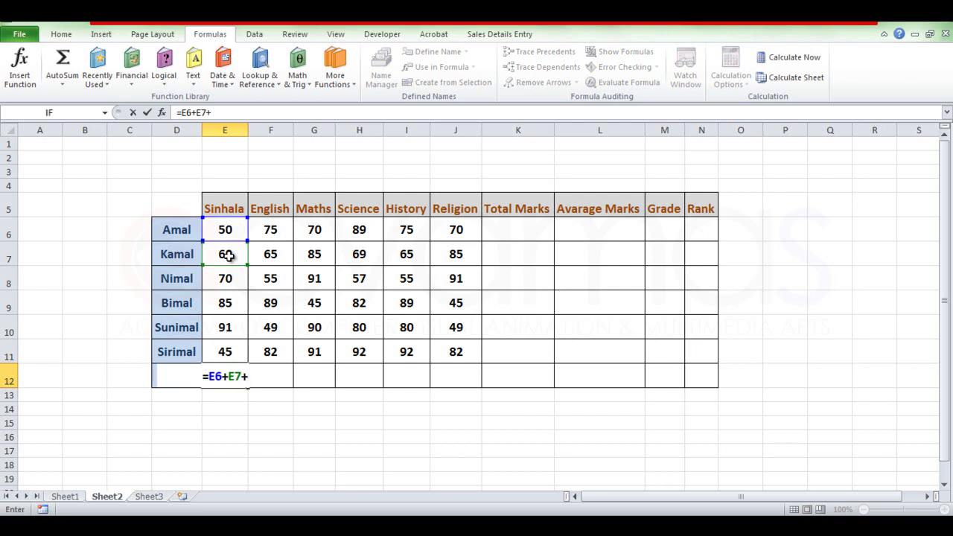
pyautogui.press('BackSpace')
pyautogui.press('BackSpace')
pyautogui.press('BackSpace')
pyautogui.press('BackSpace')
pyautogui.press('BackSpace')
pyautogui.press('BackSpace')
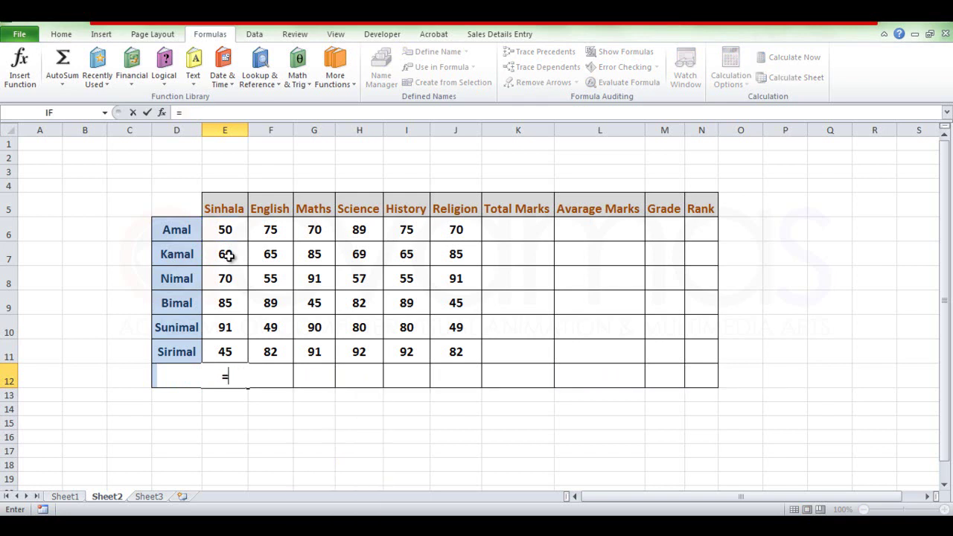
pyautogui.press('BackSpace')
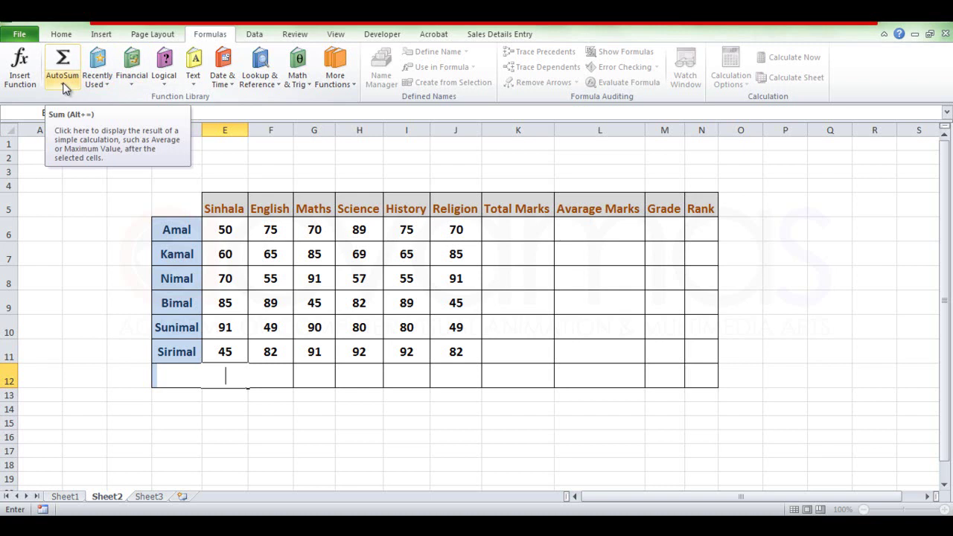
# AutoSum the Sinhala marks into E12 as =SUM(E6:E11), giving 401
pyautogui.press('Escape')
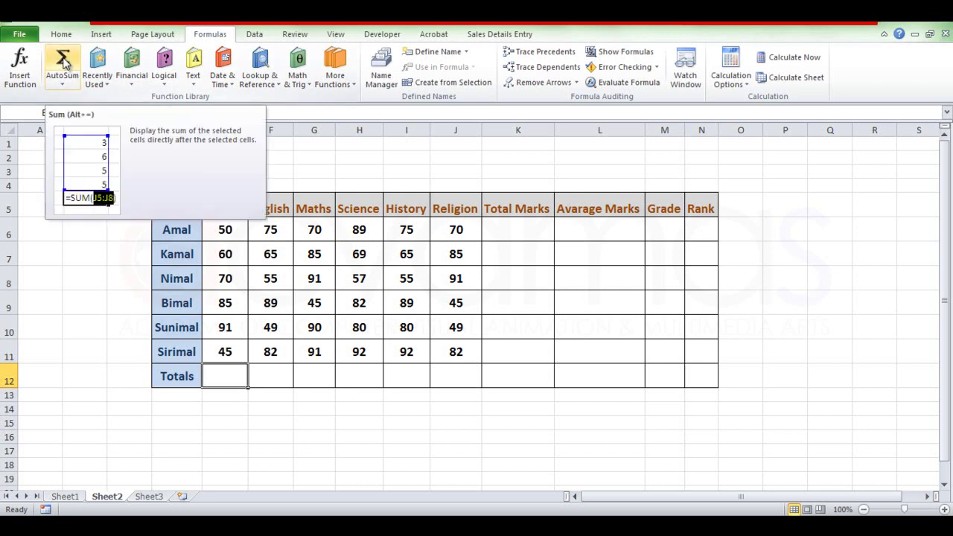
pyautogui.click(64, 63)
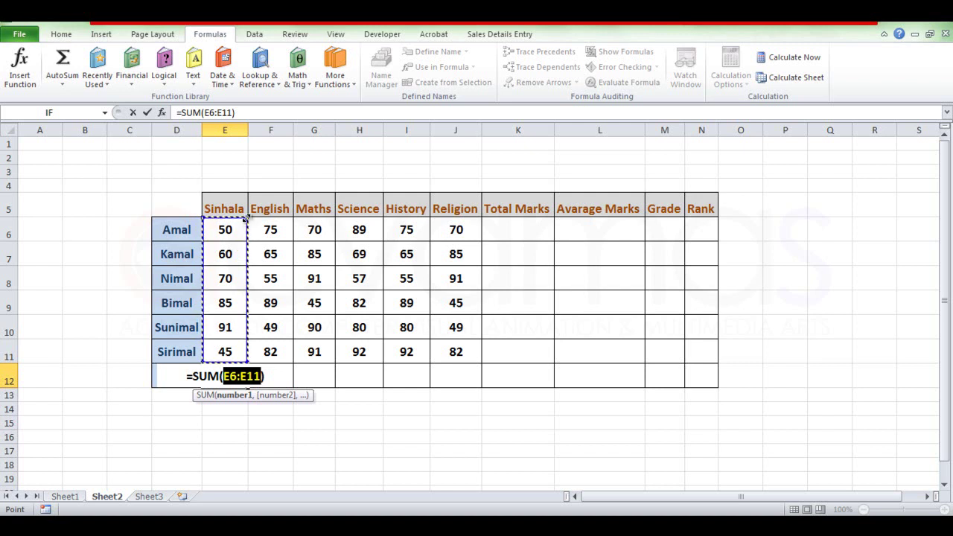
pyautogui.moveTo(246, 216); pyautogui.dragTo(246, 259)
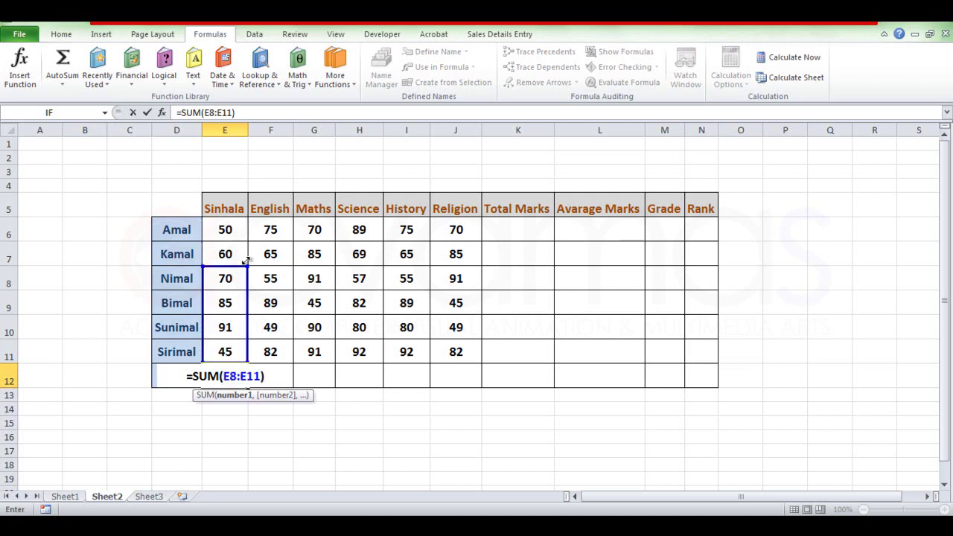
pyautogui.moveTo(246, 258); pyautogui.dragTo(246, 218)
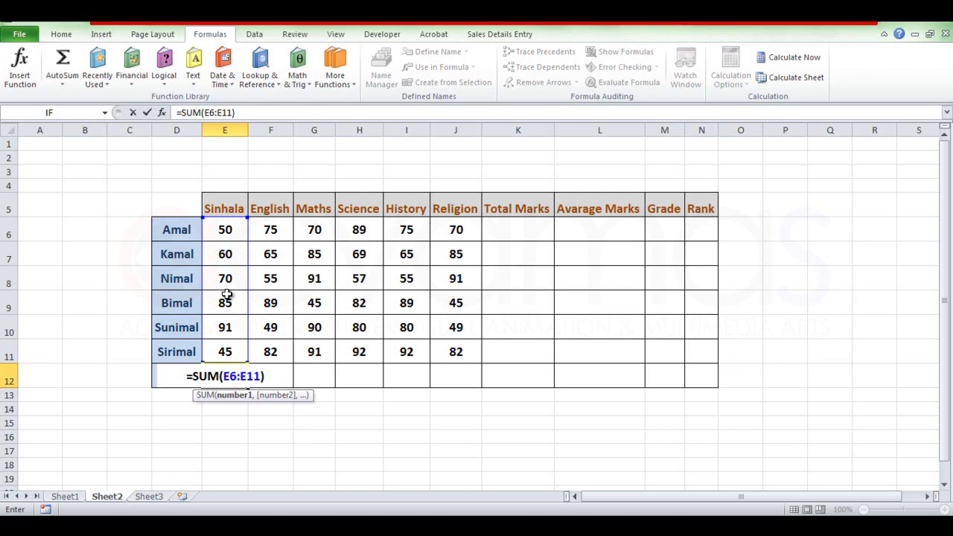
pyautogui.press('Return')
pyautogui.click(224, 376)
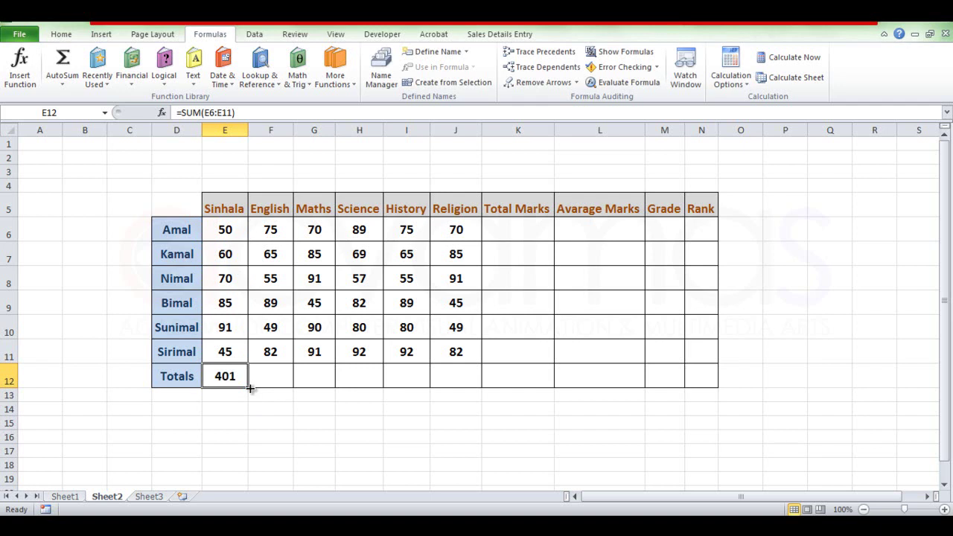
# Fill the E12 total across to J12, giving 415, 472, 469, 456 and 422, and check each formula
pyautogui.moveTo(248, 388); pyautogui.dragTo(467, 383)
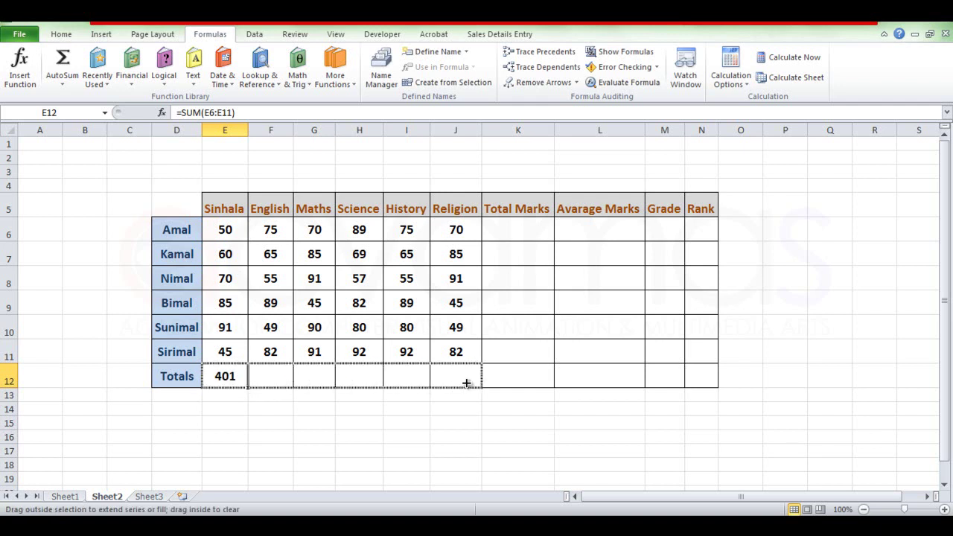
pyautogui.moveTo(467, 383); pyautogui.dragTo(467, 382)
pyautogui.click(278, 376)
pyautogui.click(319, 377)
pyautogui.click(368, 376)
pyautogui.click(414, 378)
pyautogui.click(459, 380)
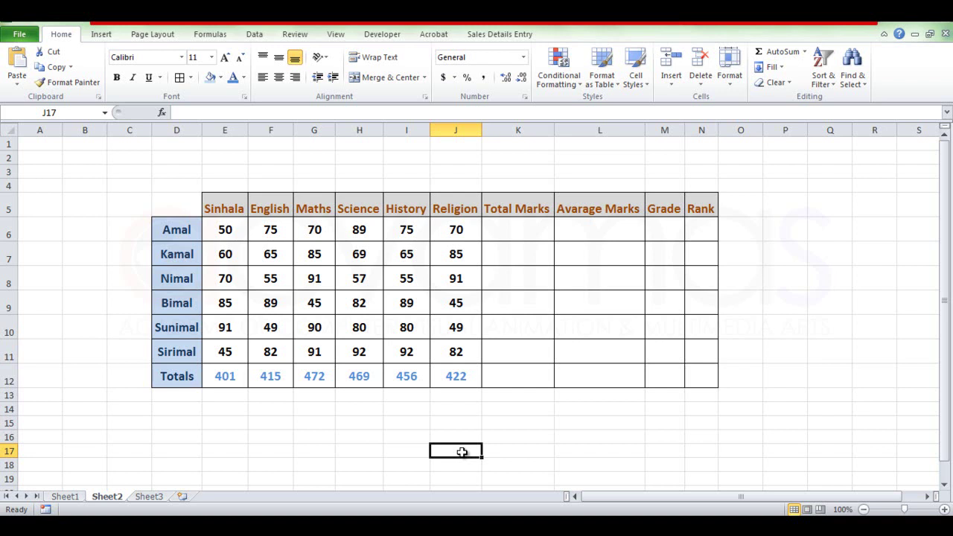
# Enter =SUM(E6:J6) in Amal's Total Marks cell K6, showing 429
pyautogui.click(525, 236)
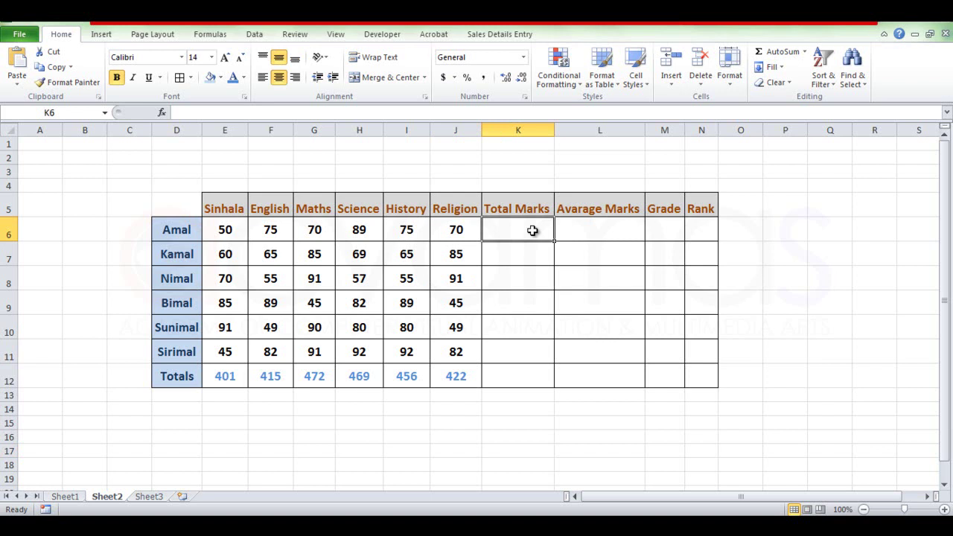
pyautogui.doubleClick(534, 231)
pyautogui.write('=')
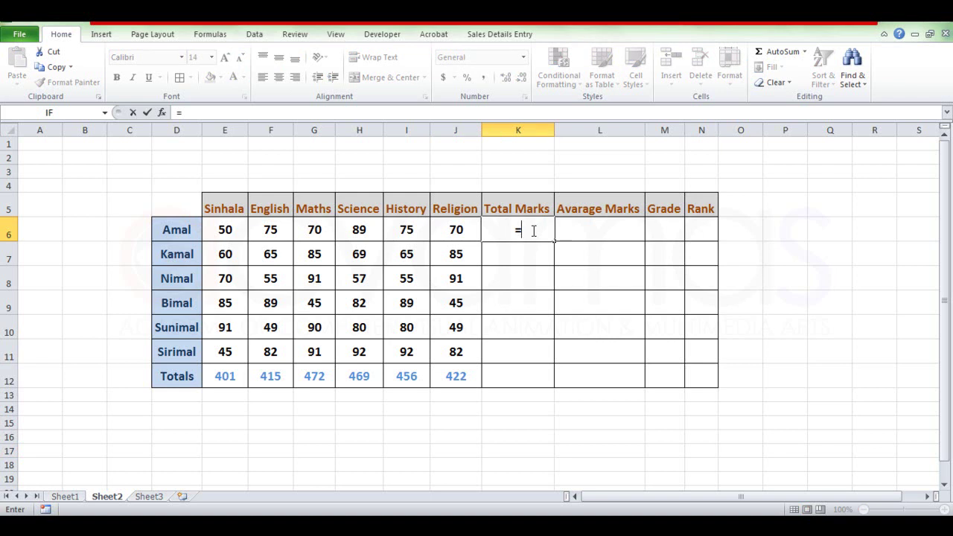
pyautogui.write('S')
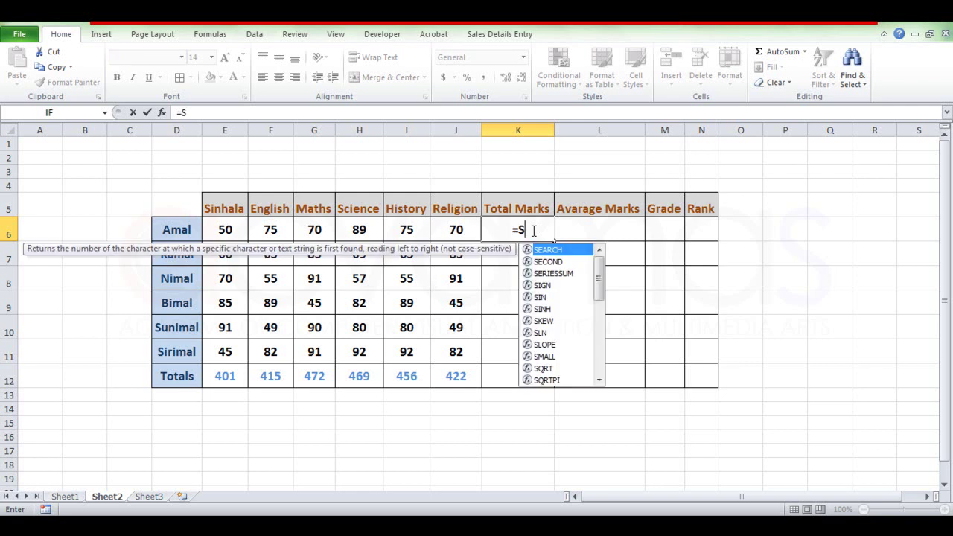
pyautogui.write('UM')
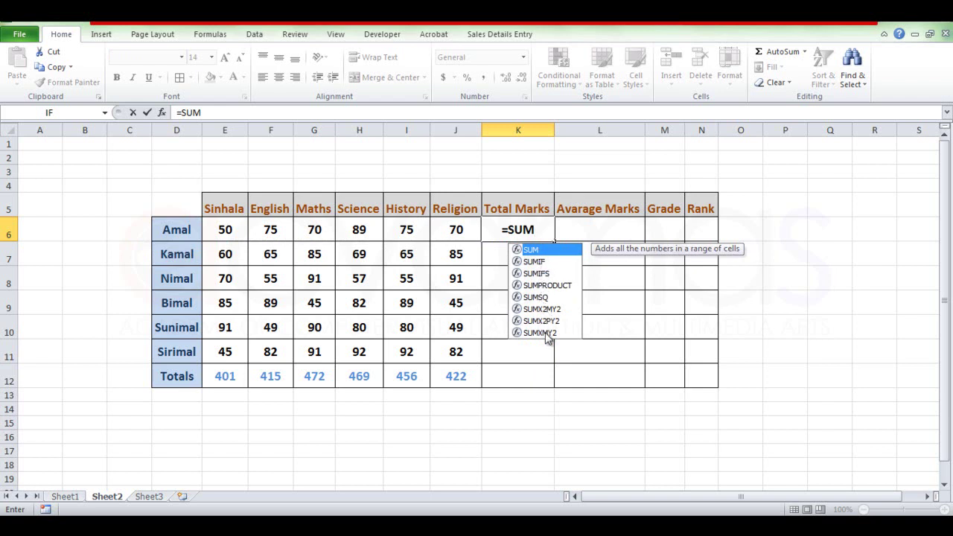
pyautogui.doubleClick(536, 252)
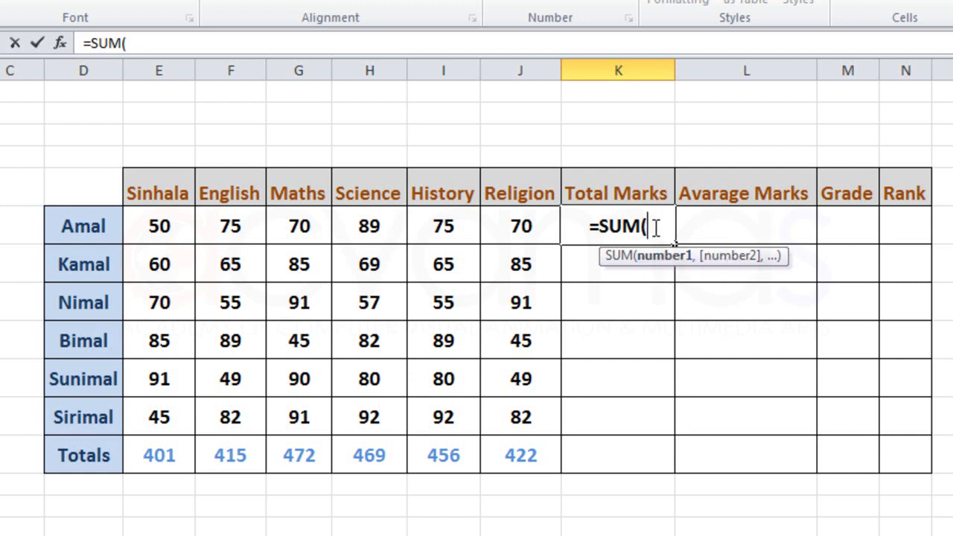
pyautogui.moveTo(181, 227); pyautogui.dragTo(482, 234)
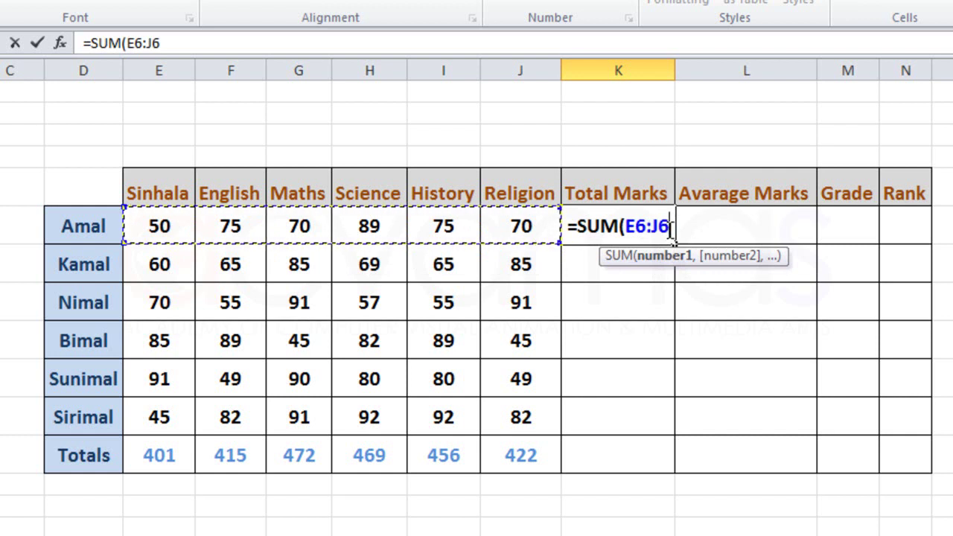
pyautogui.write(')')
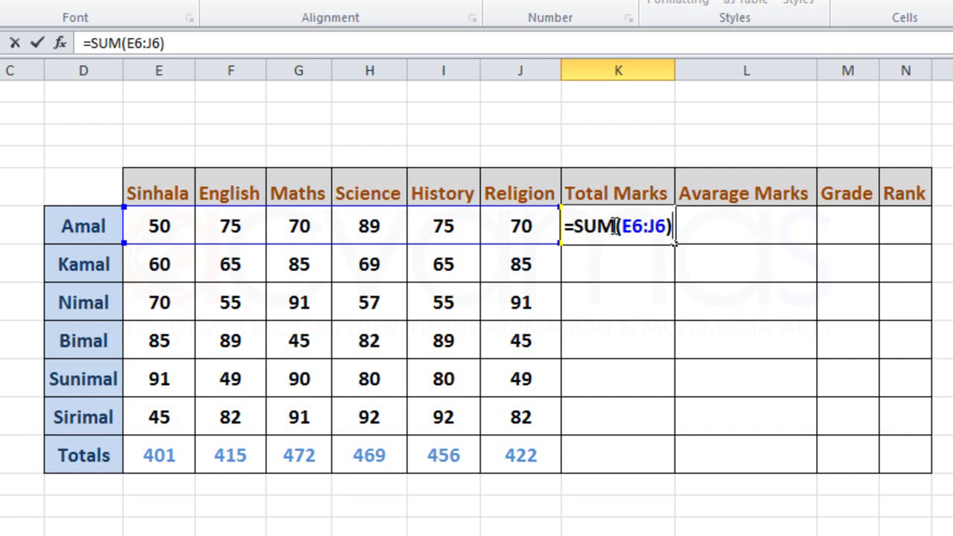
pyautogui.press('Return')
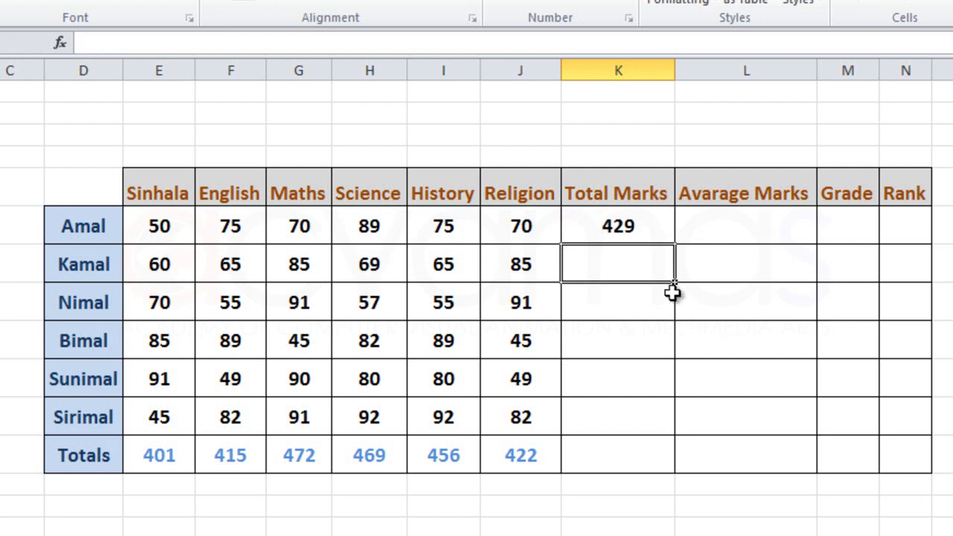
# Copy Amal's total formula down to Sirimal's row, giving totals 429, 419, 435, 439 and 484
pyautogui.click(653, 220)
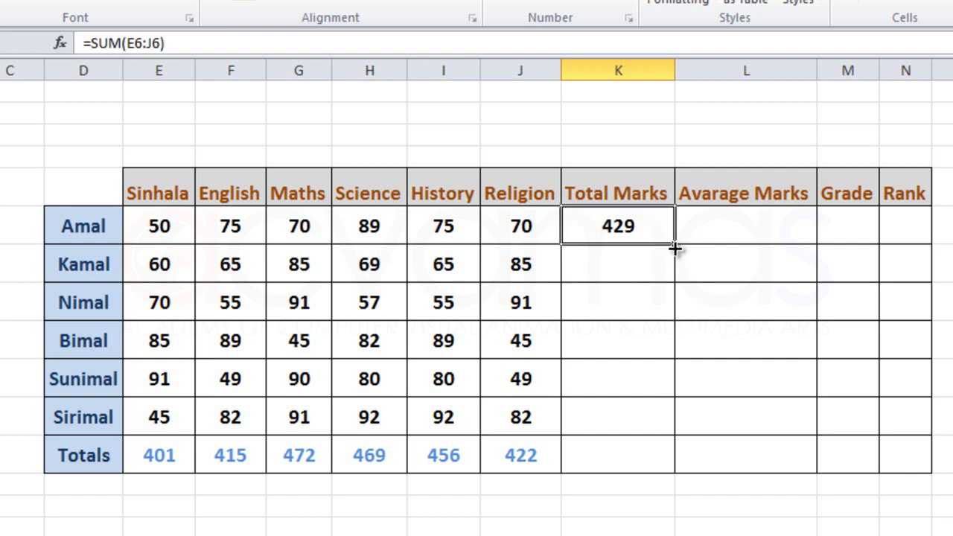
pyautogui.moveTo(675, 268); pyautogui.dragTo(677, 430)
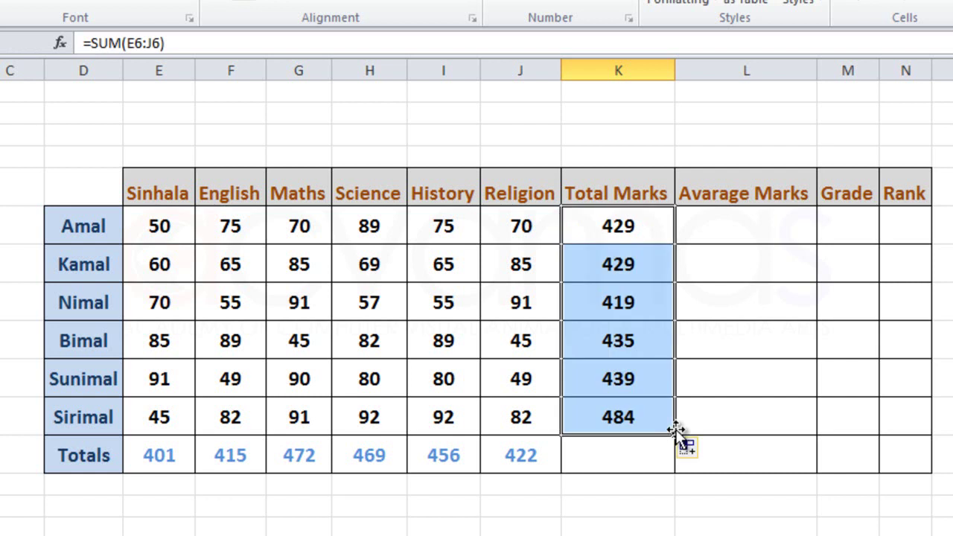
pyautogui.click(727, 229)
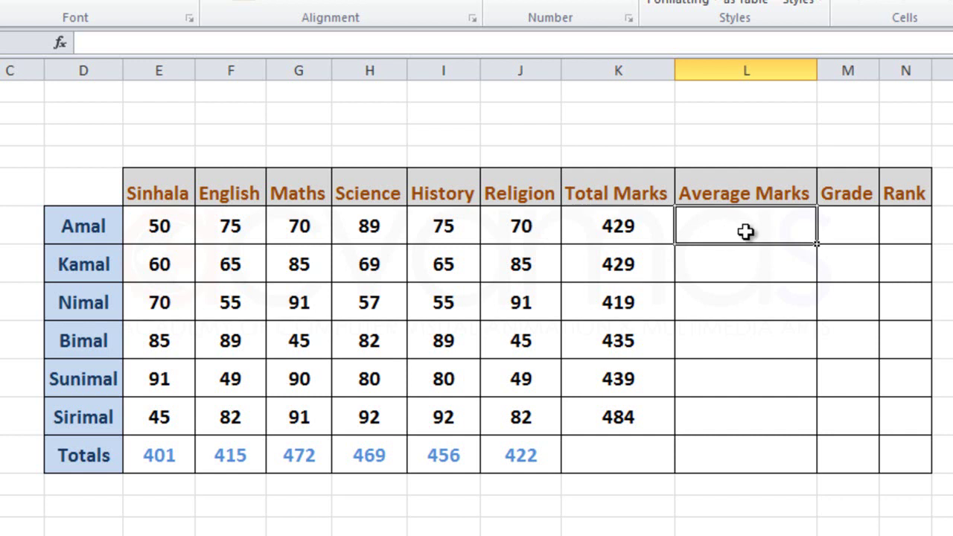
# Enter =AVERAGE(E6:J6) in Amal's Average Marks cell L6
pyautogui.write('=')
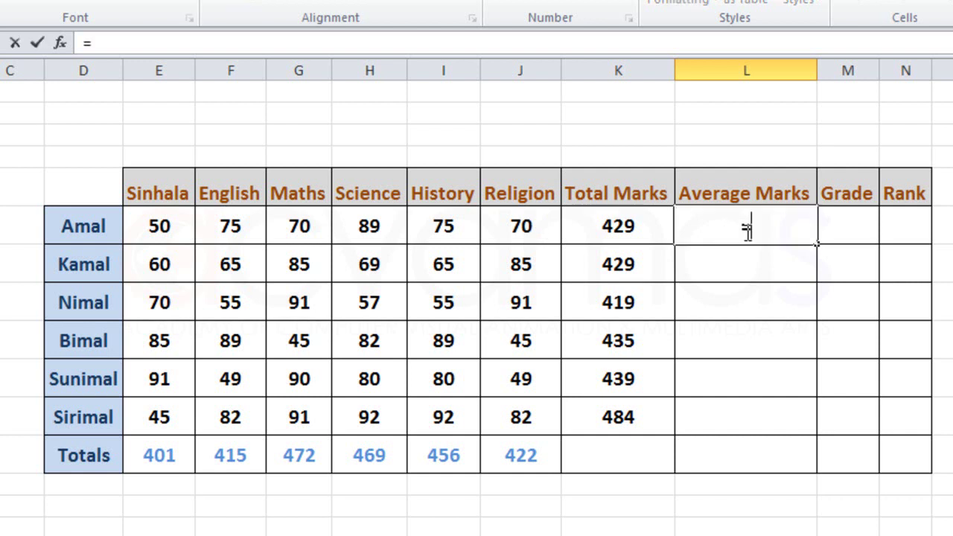
pyautogui.write('av')
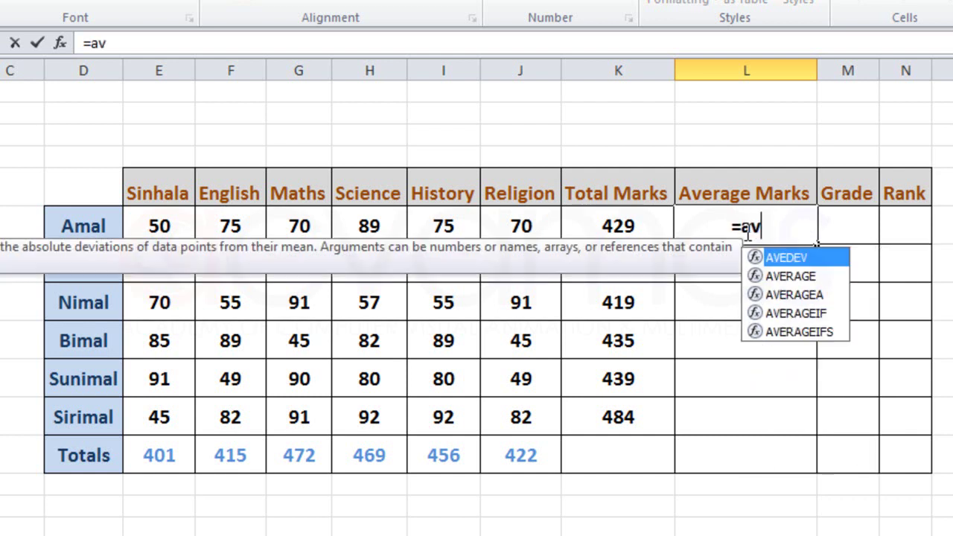
pyautogui.write('a')
pyautogui.press('BackSpace')
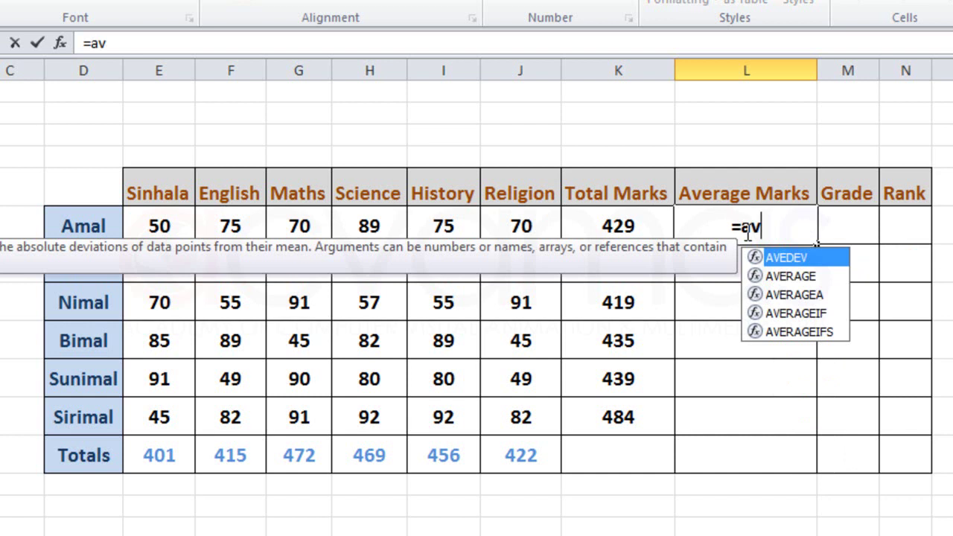
pyautogui.doubleClick(793, 277)
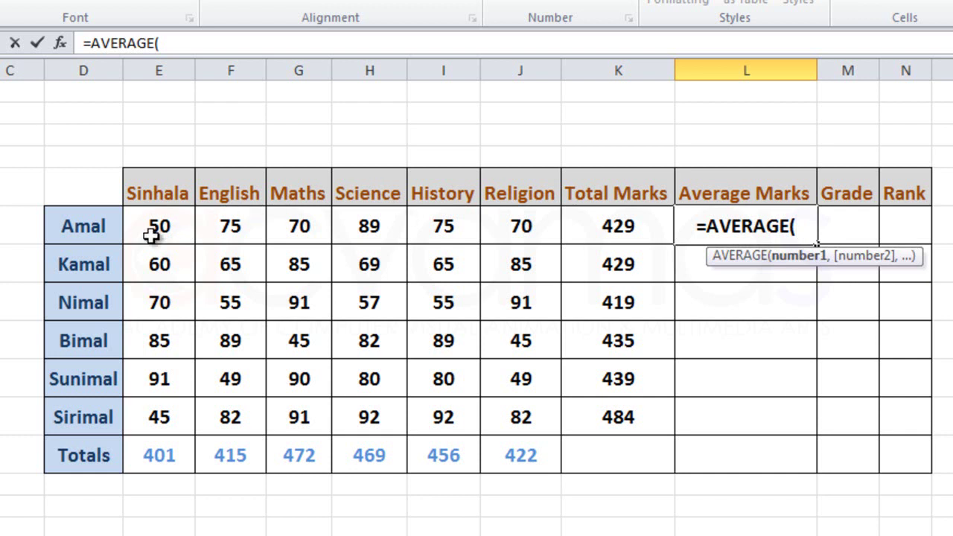
pyautogui.moveTo(152, 228); pyautogui.dragTo(533, 229)
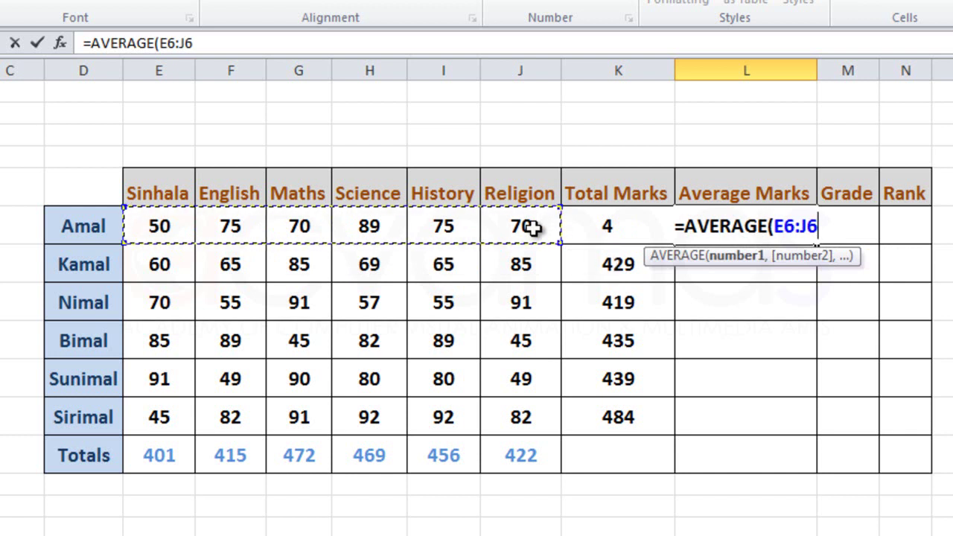
pyautogui.write(')')
pyautogui.press('Return')
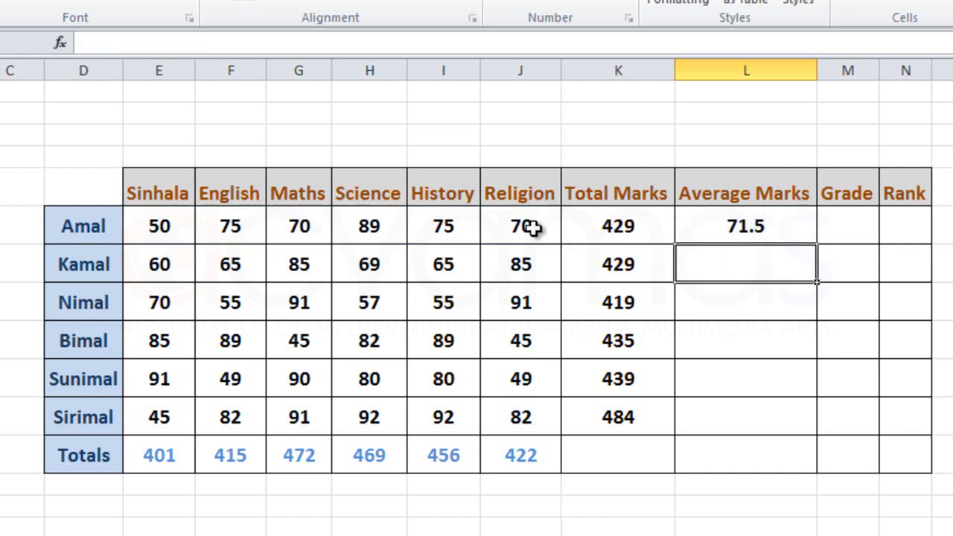
# Copy the average formula from L6 down to L11 and check each student's copied formula
pyautogui.click(763, 230)
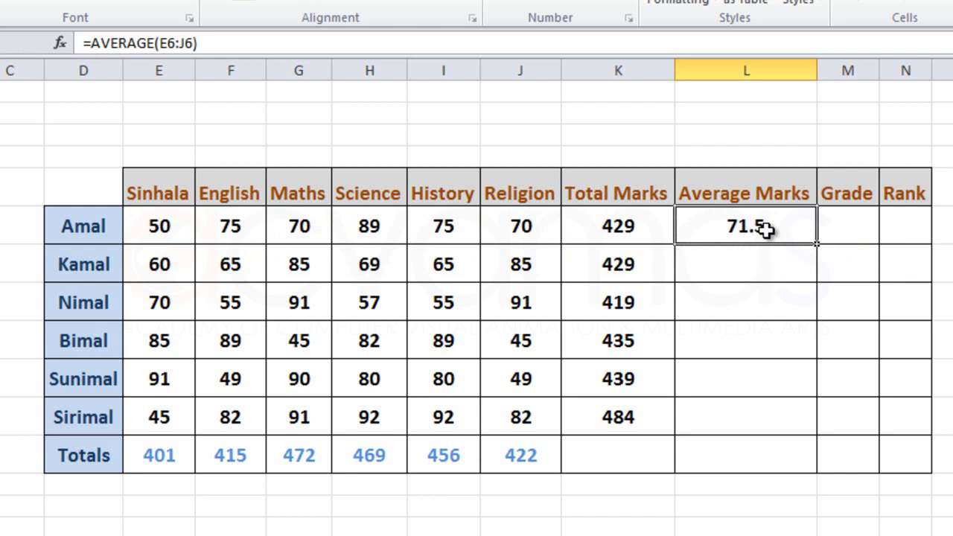
pyautogui.moveTo(817, 243); pyautogui.dragTo(815, 435)
pyautogui.click(767, 304)
pyautogui.click(768, 268)
pyautogui.click(767, 304)
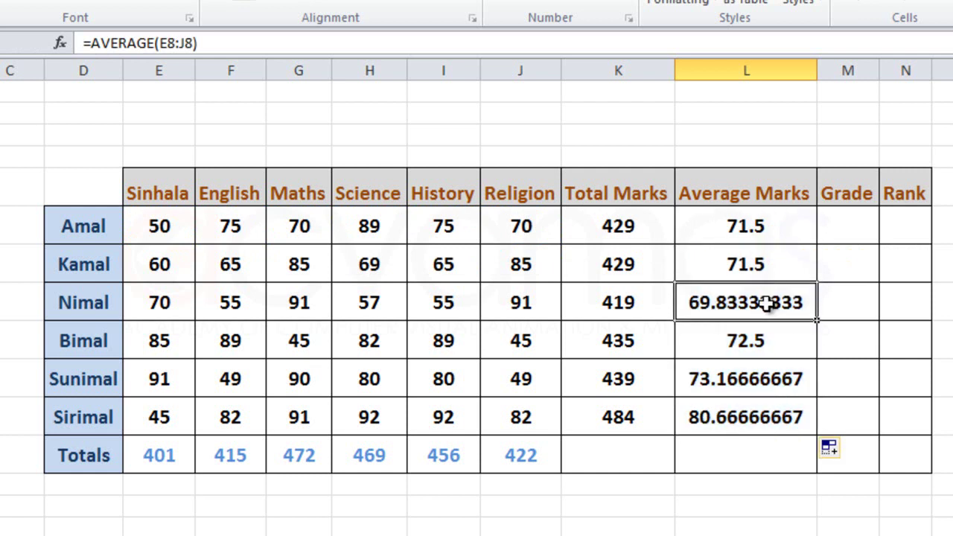
pyautogui.click(767, 376)
pyautogui.click(770, 421)
pyautogui.click(768, 378)
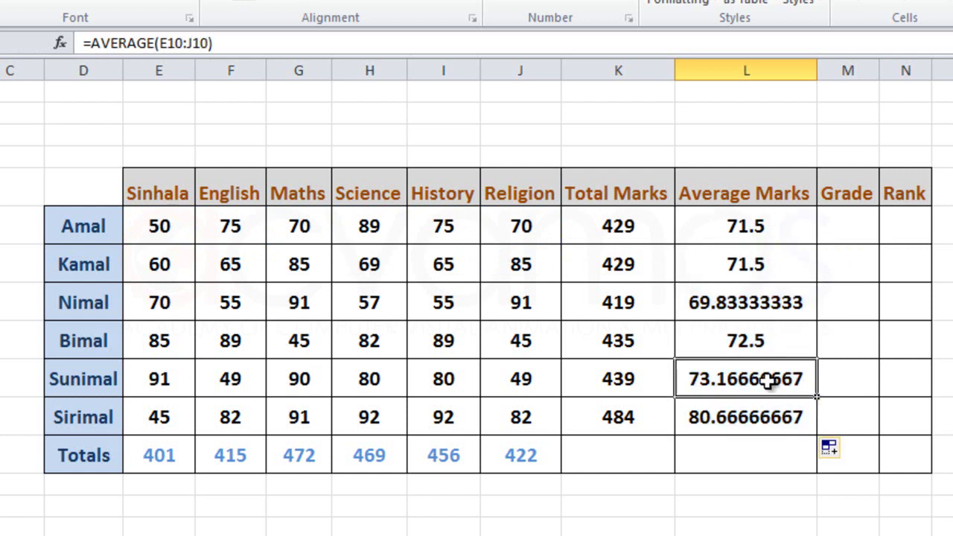
pyautogui.click(764, 295)
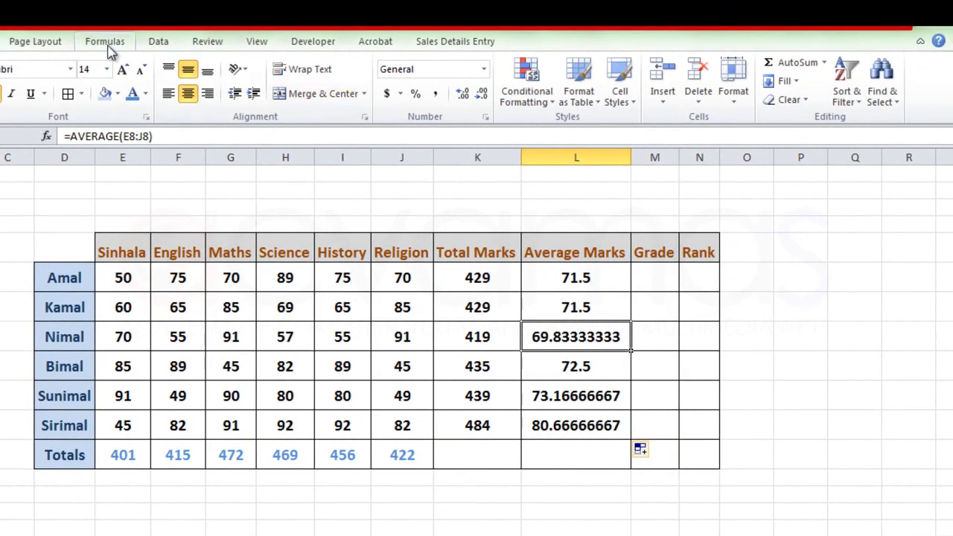
# Use Decrease Decimal to show the averages to one decimal place, e.g. 69.8, 73.2, 80.7
pyautogui.click(482, 95)
pyautogui.click(482, 95)
pyautogui.click(483, 95)
pyautogui.click(482, 95)
pyautogui.click(482, 94)
pyautogui.click(482, 95)
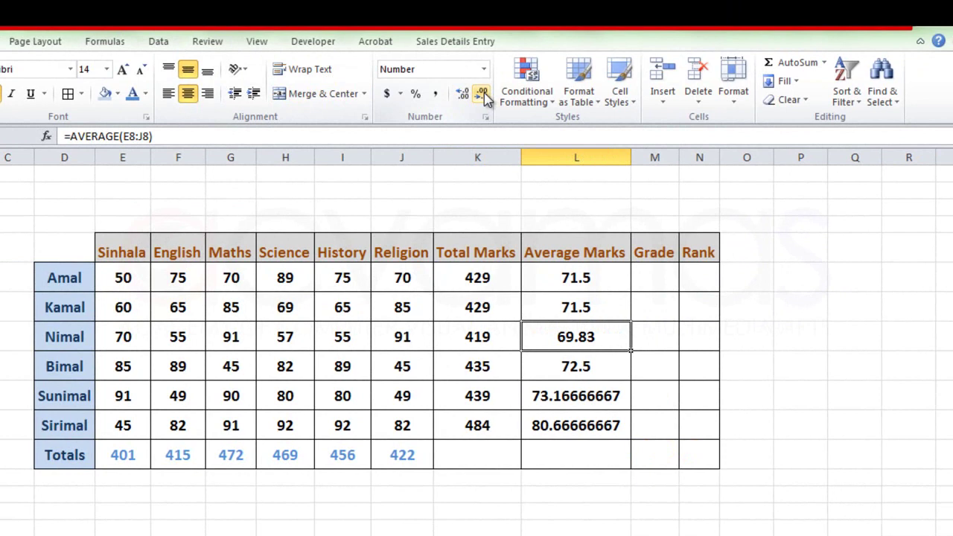
pyautogui.click(659, 277)
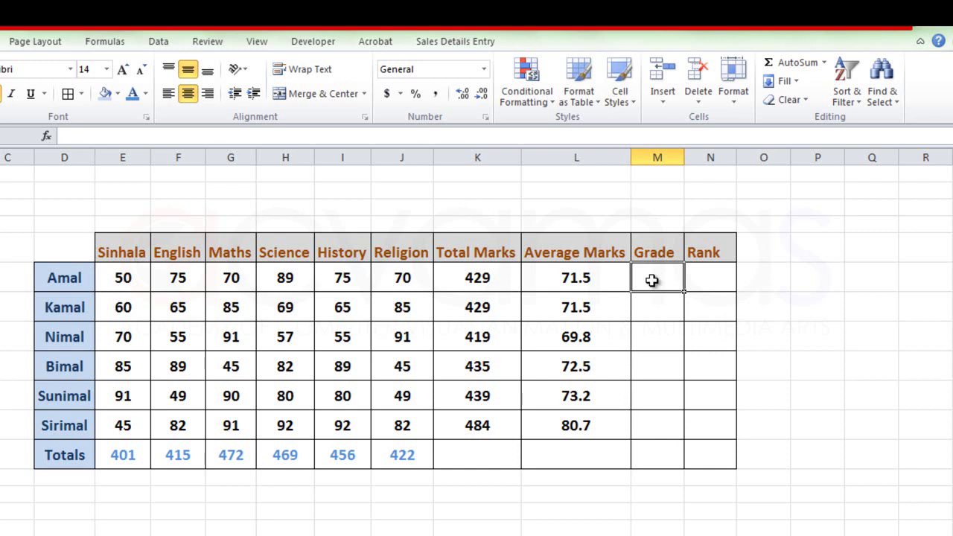
# Start an =if formula in Amal's Grade cell, cancel it, and switch to the Formulas ribbon
pyautogui.doubleClick(659, 280)
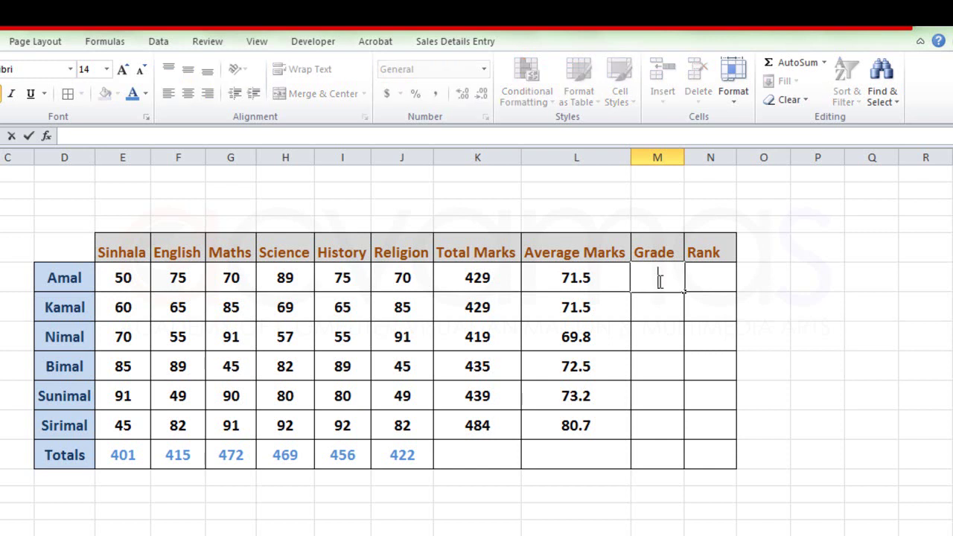
pyautogui.write('=')
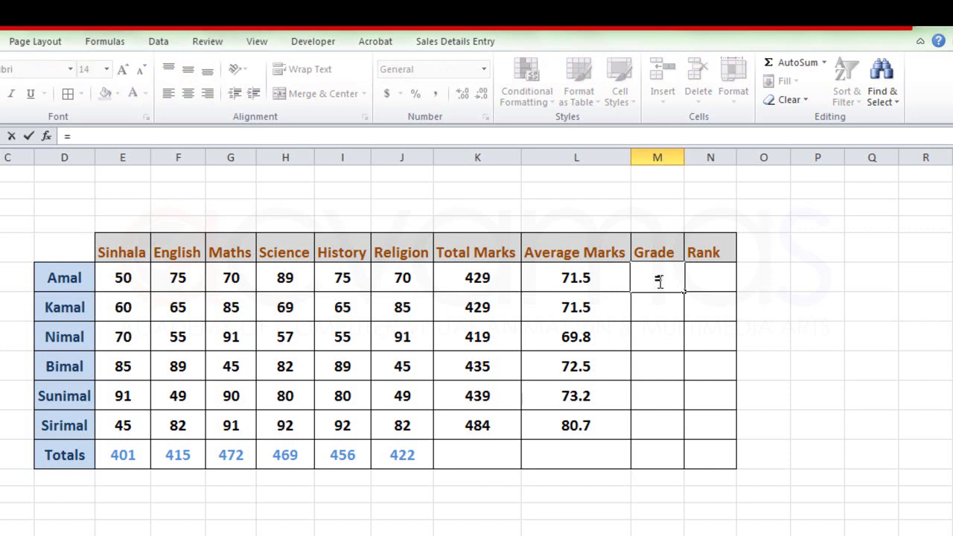
pyautogui.write('if')
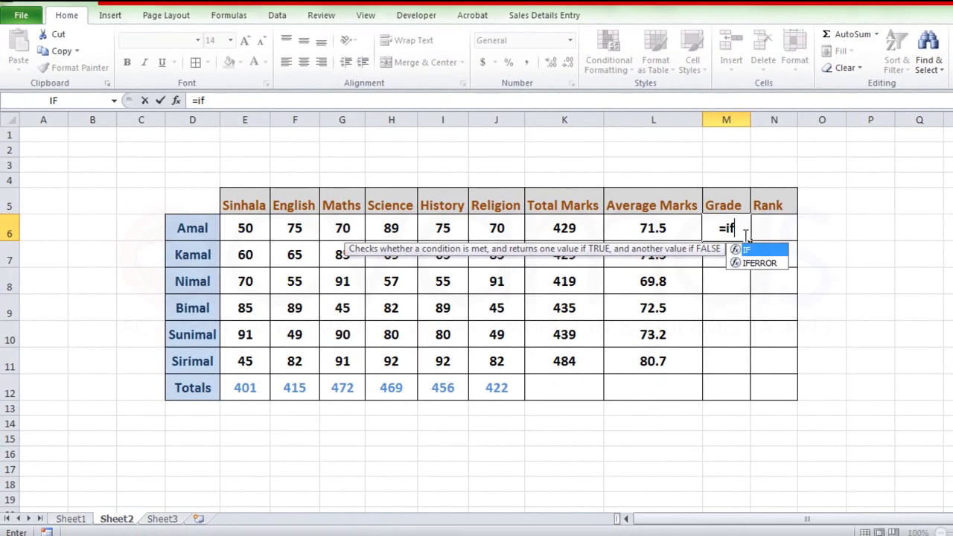
pyautogui.press('Escape')
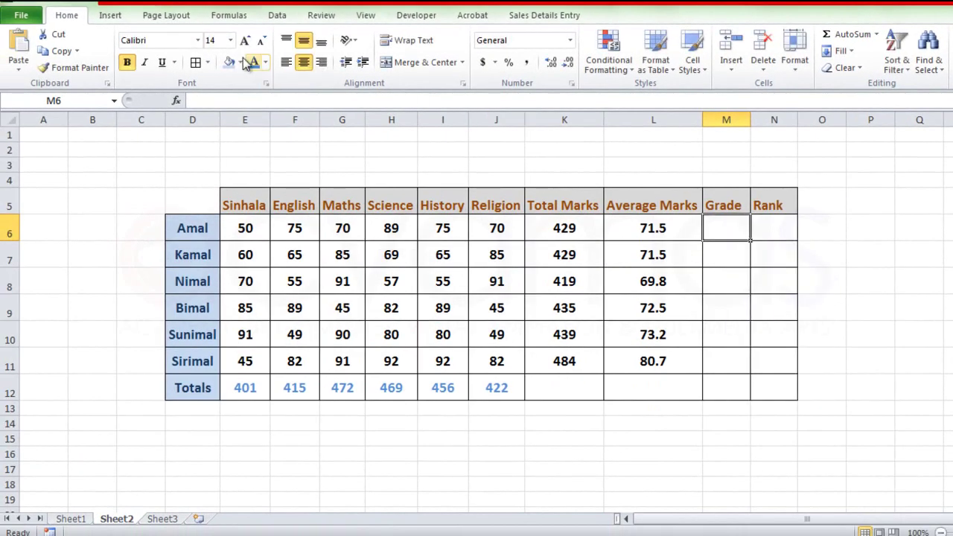
pyautogui.click(229, 16)
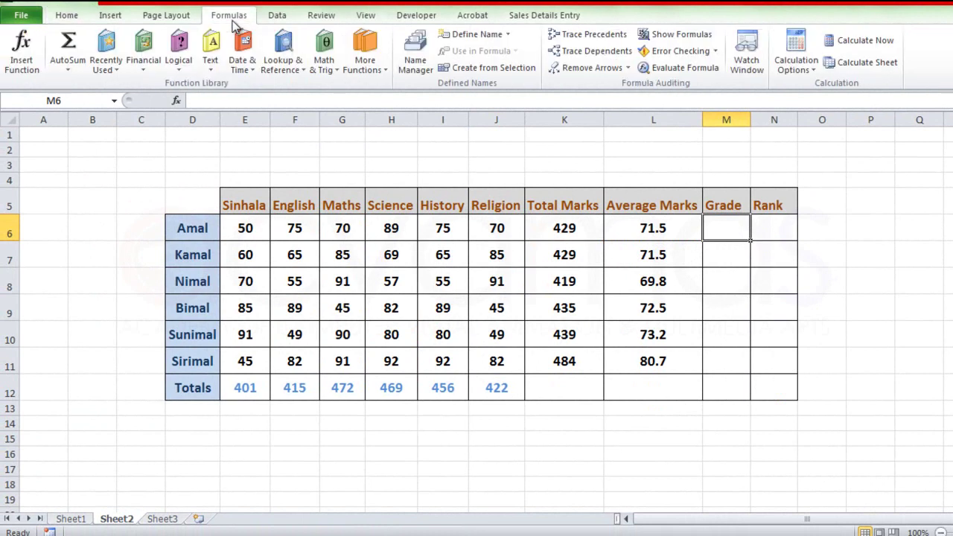
# In Insert Function, search first for 'if' and then for 'to find grades'
pyautogui.click(24, 58)
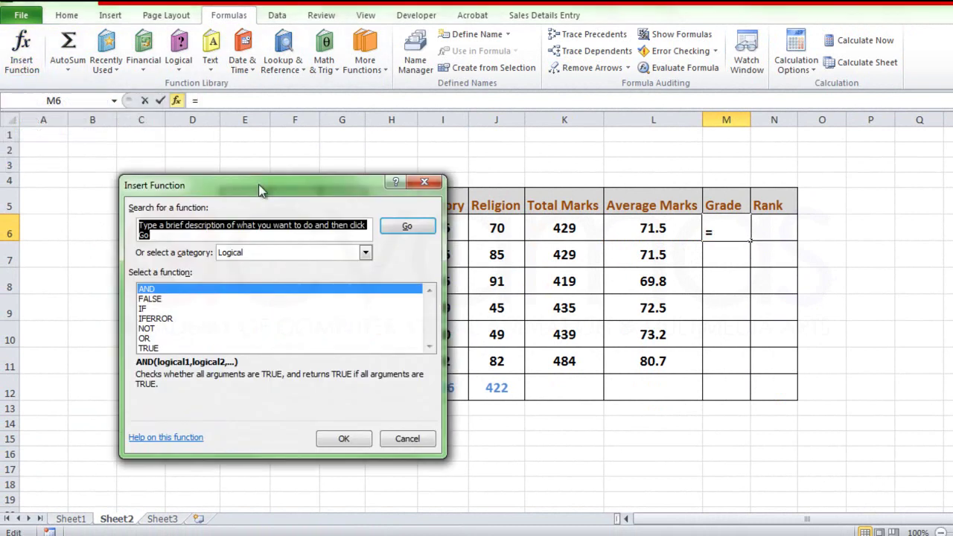
pyautogui.moveTo(258, 184); pyautogui.dragTo(235, 132)
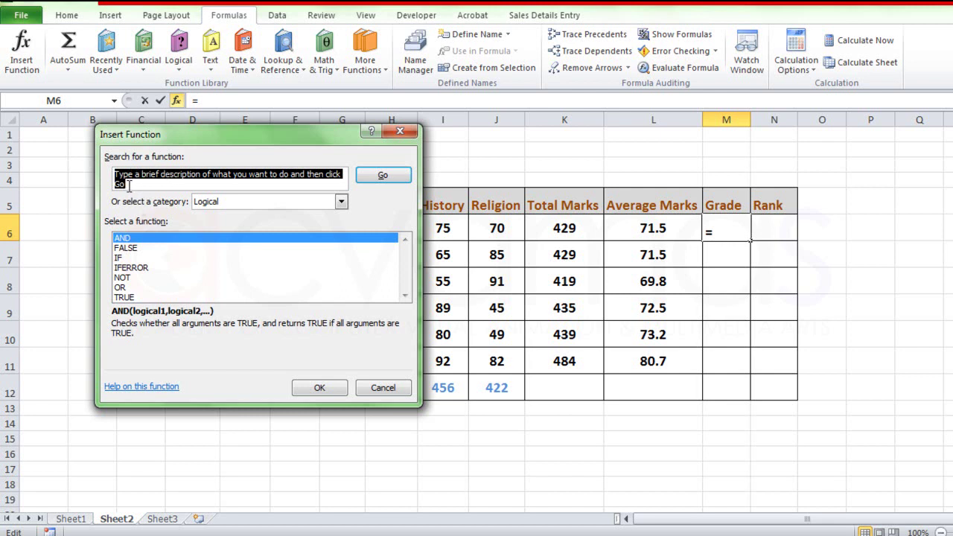
pyautogui.write('if')
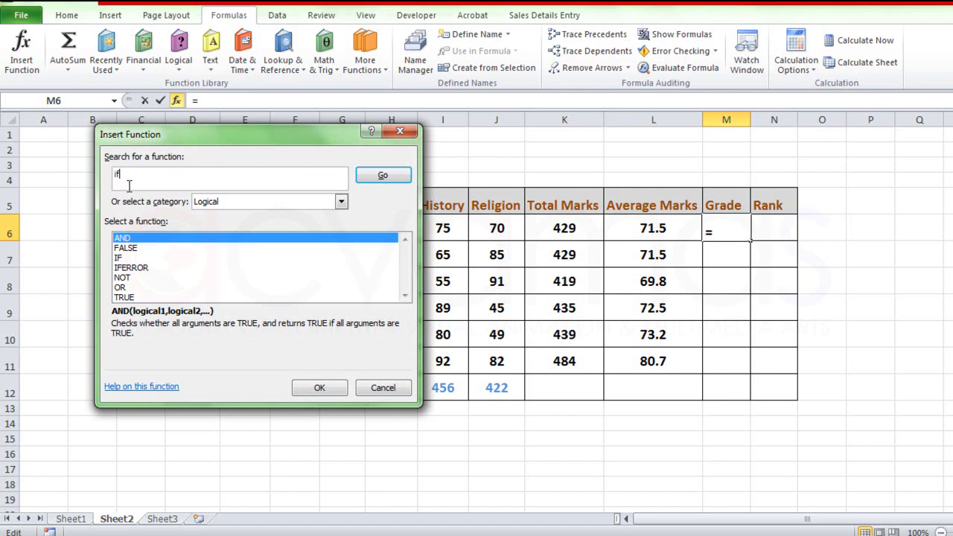
pyautogui.click(394, 179)
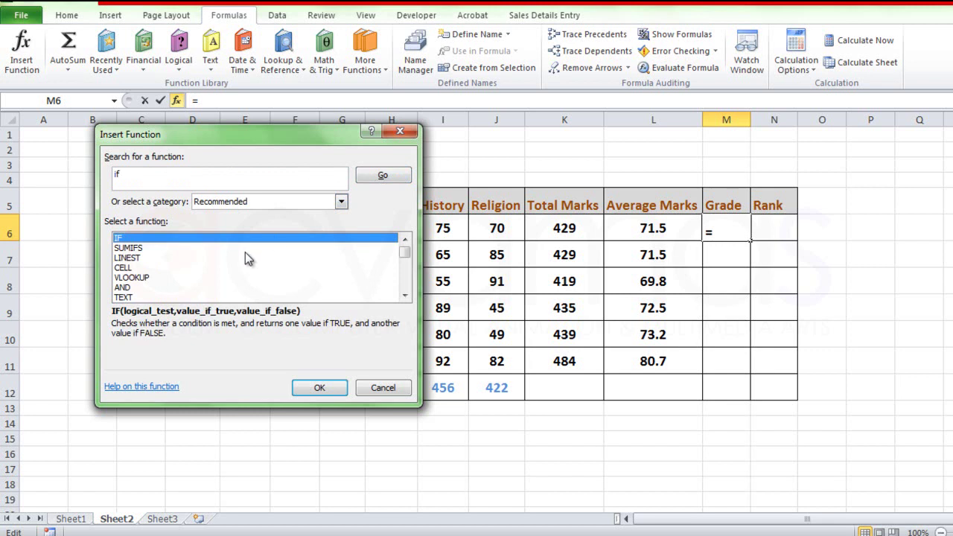
pyautogui.click(168, 178)
pyautogui.press('BackSpace')
pyautogui.press('BackSpace')
pyautogui.write('to find grades')
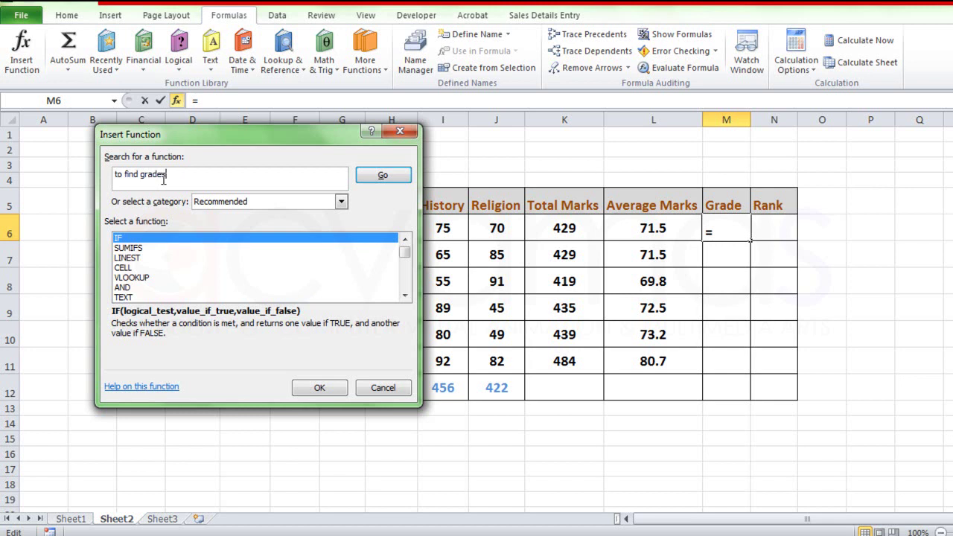
pyautogui.click(382, 177)
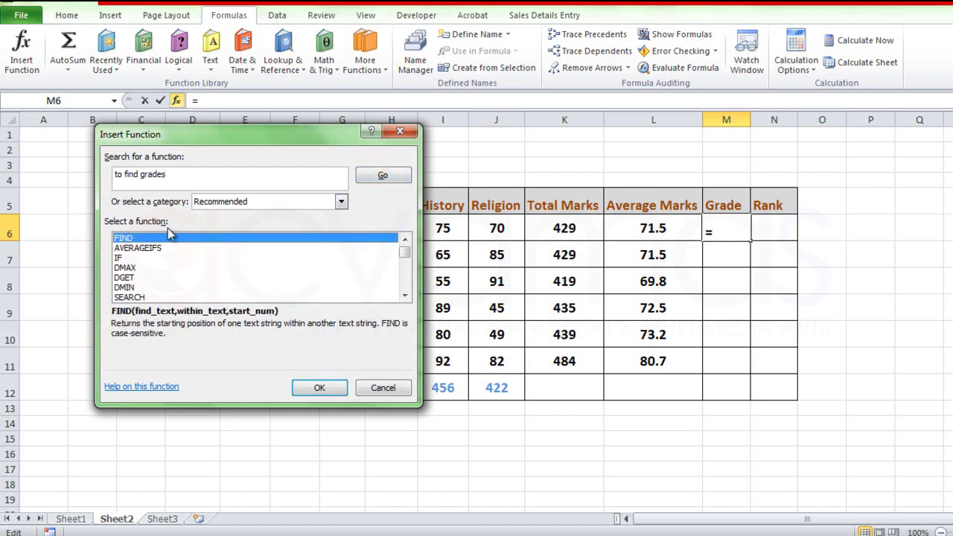
pyautogui.moveTo(406, 256)
pyautogui.mouseDown()
pyautogui.moveTo(408, 291)
pyautogui.moveTo(406, 257)
pyautogui.mouseUp()
# Choose IF from the search results and move its arguments window clear of the table
pyautogui.doubleClick(121, 259)
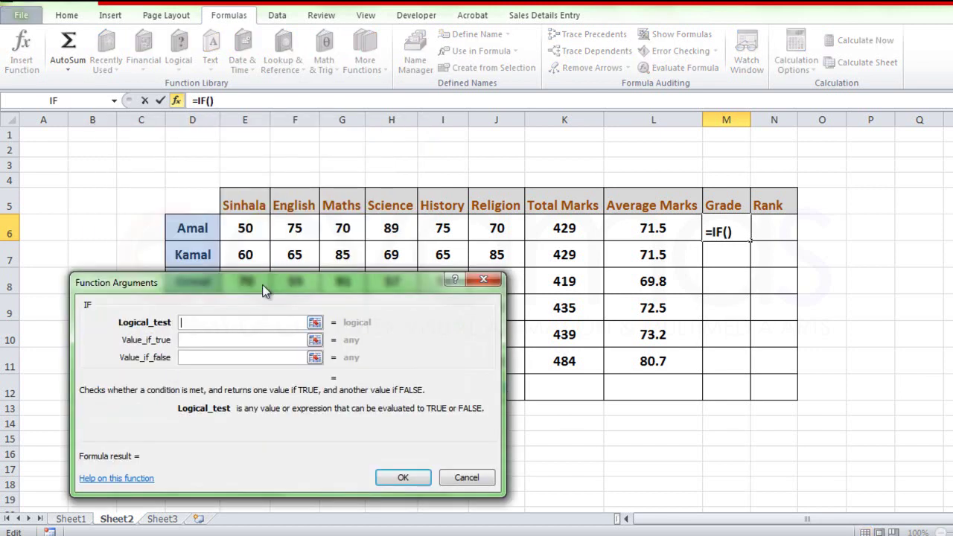
pyautogui.moveTo(262, 286)
pyautogui.mouseDown()
pyautogui.moveTo(345, 161)
pyautogui.moveTo(256, 213)
pyautogui.mouseUp()
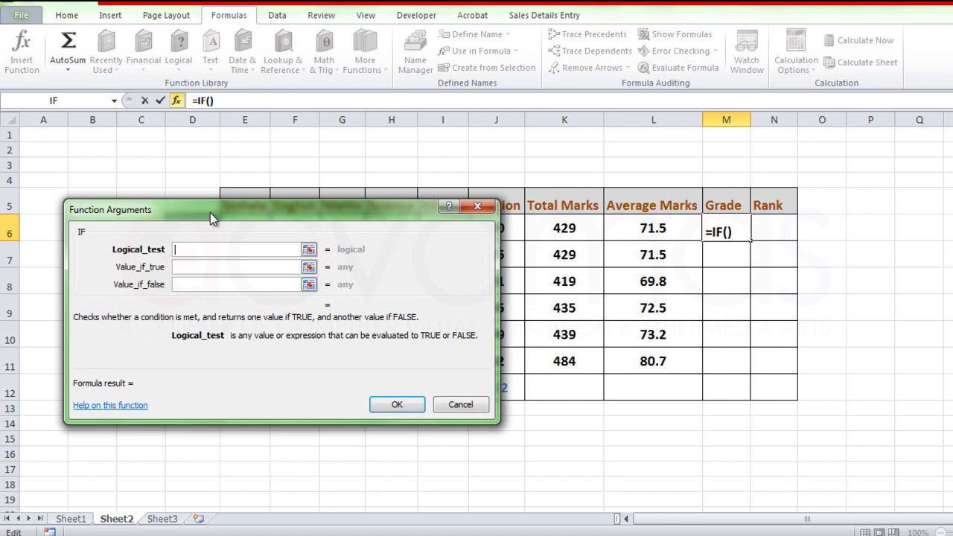
pyautogui.moveTo(210, 212); pyautogui.dragTo(217, 185)
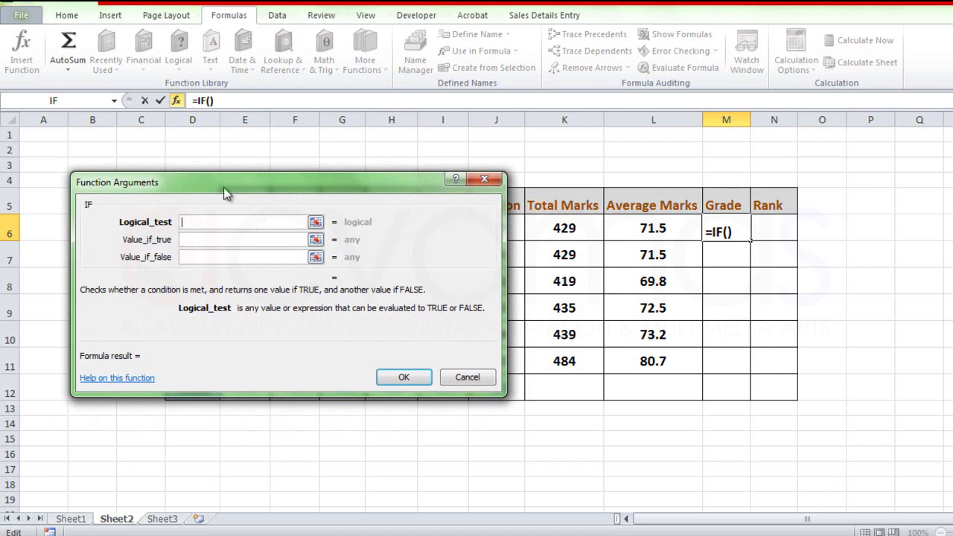
pyautogui.moveTo(222, 191); pyautogui.dragTo(218, 238)
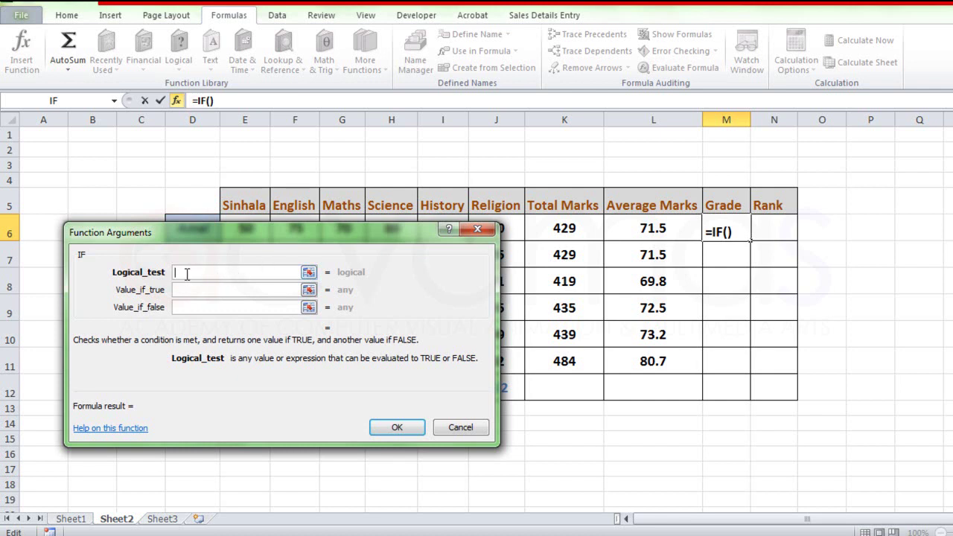
# Set the IF arguments to L6>=75, "A" and "FAIL", and confirm, giving FAIL
pyautogui.click(659, 235)
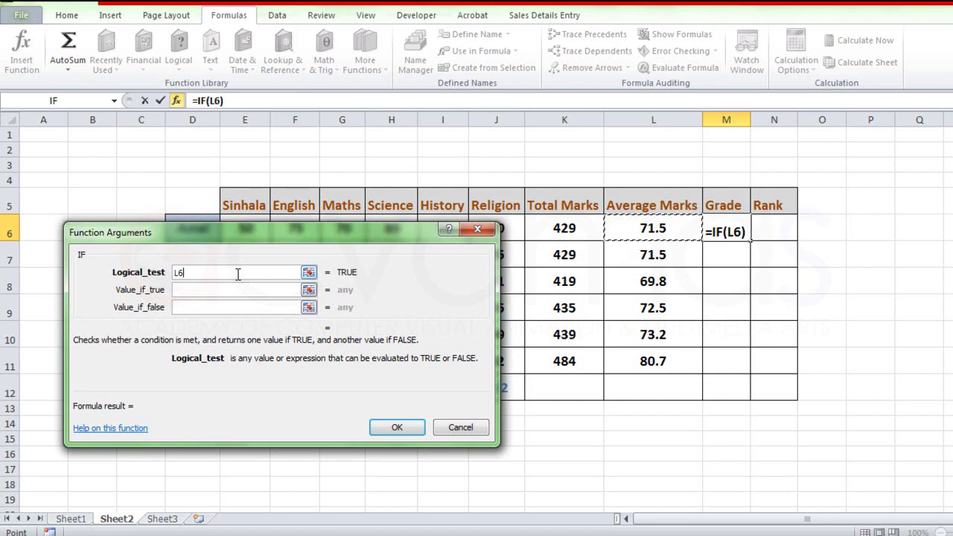
pyautogui.write('>')
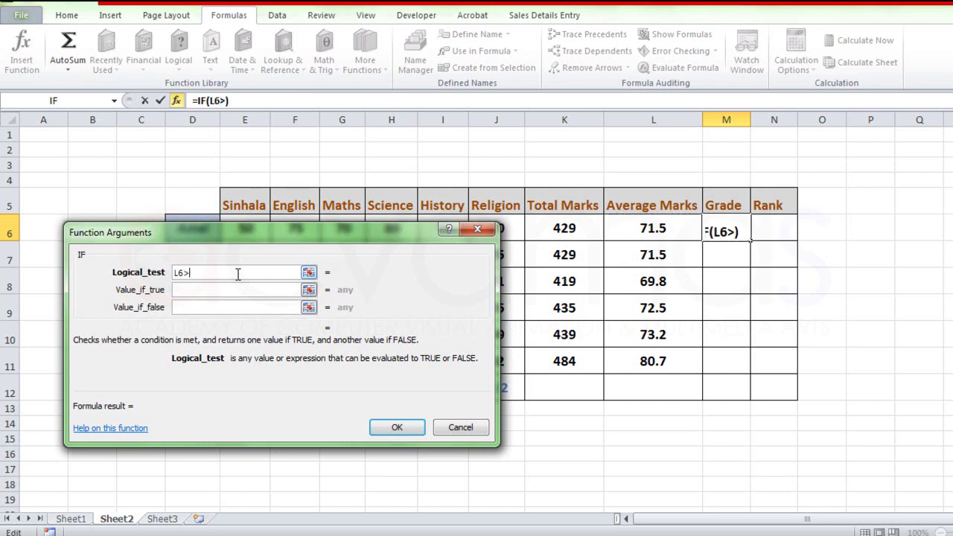
pyautogui.write('=')
pyautogui.write('75')
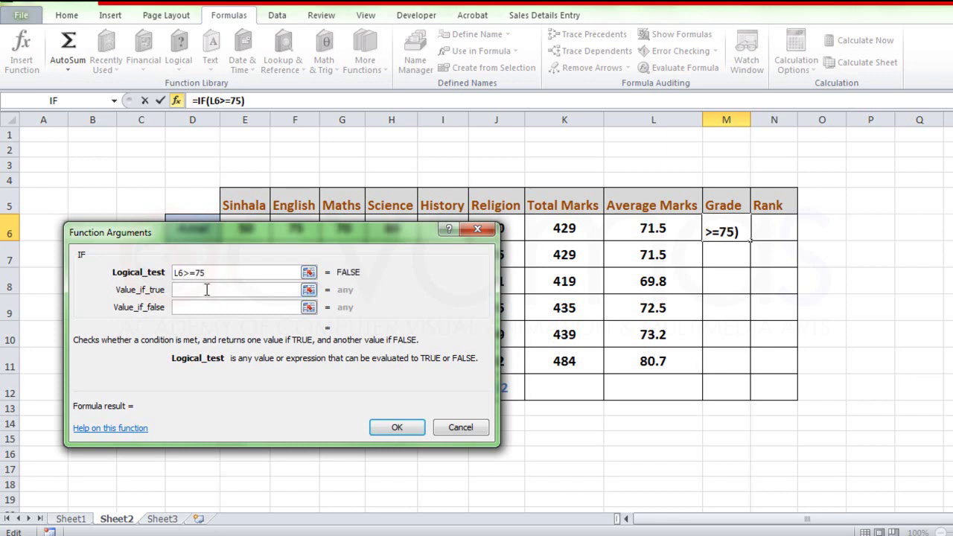
pyautogui.click(207, 290)
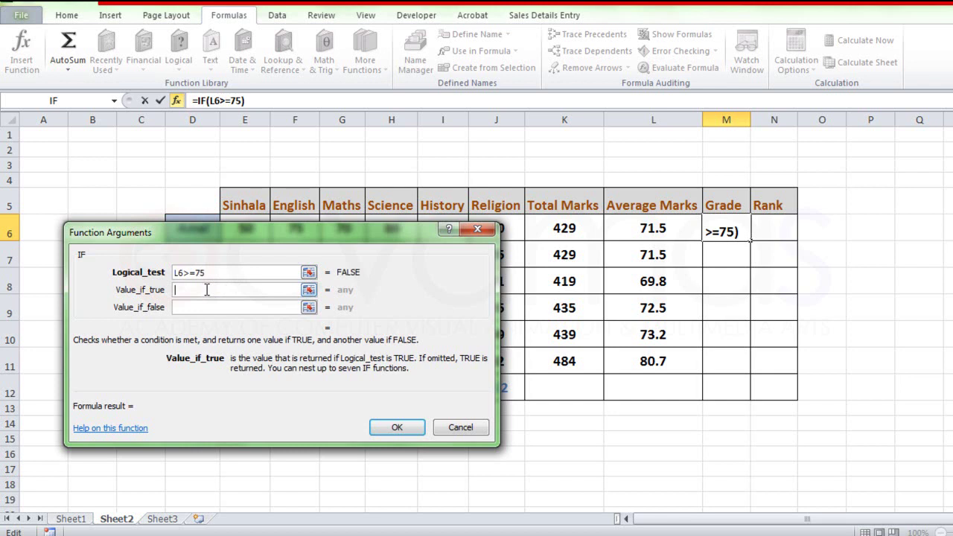
pyautogui.write('A')
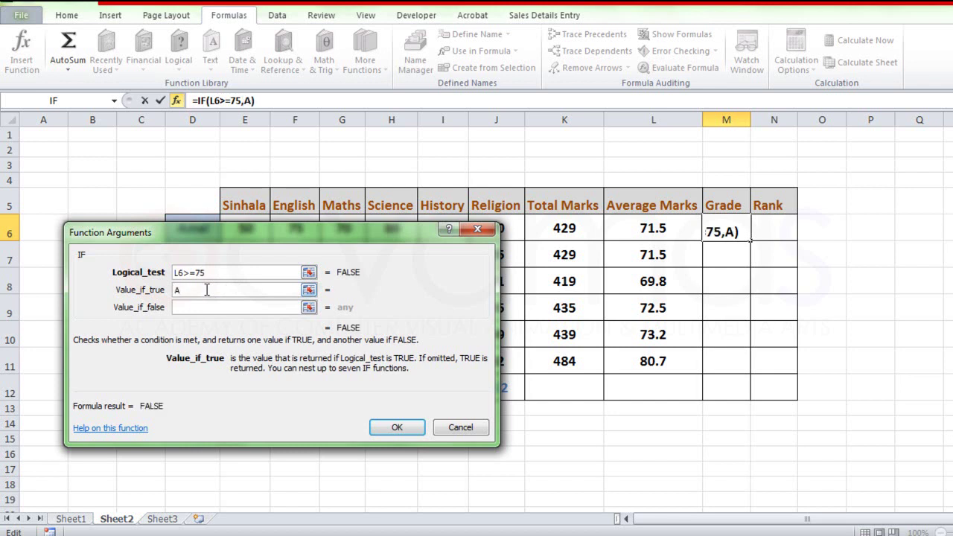
pyautogui.click(182, 306)
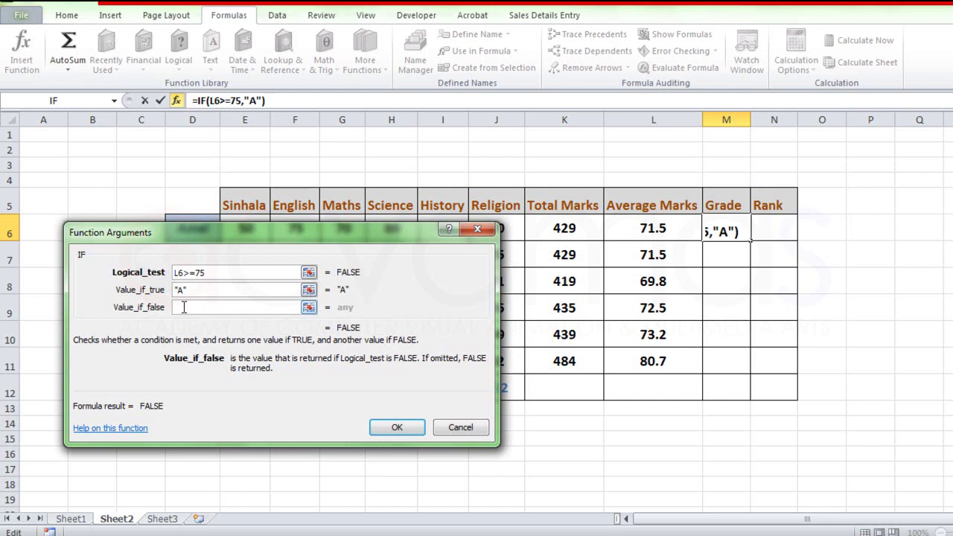
pyautogui.write('FAIL')
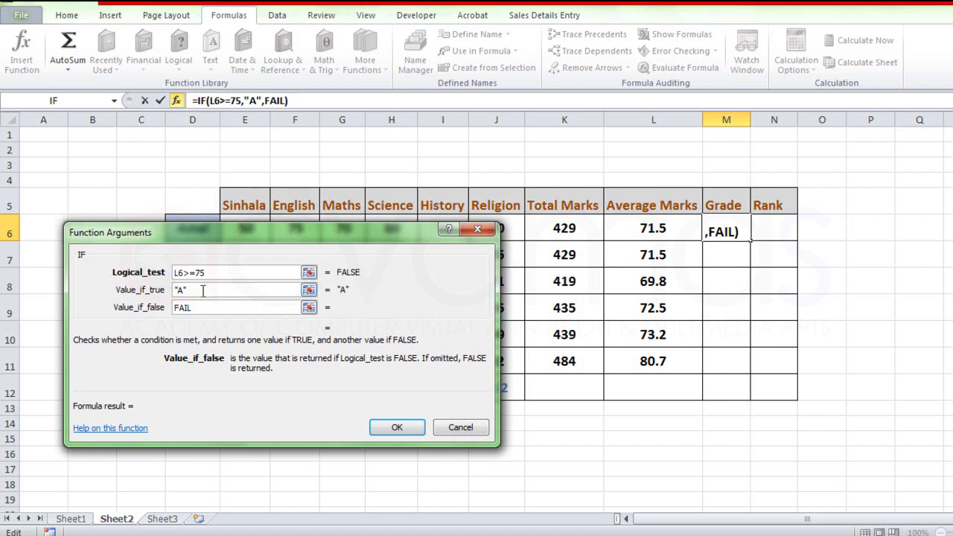
pyautogui.click(397, 428)
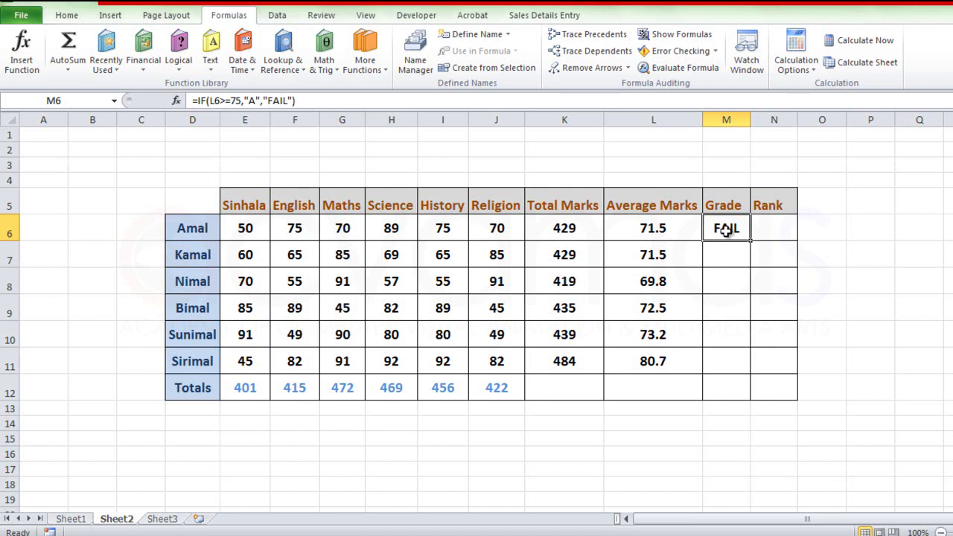
# Fill M6's grade formula down to M11 and check the formulas in L11, M11 and M6
pyautogui.moveTo(751, 240); pyautogui.dragTo(748, 369)
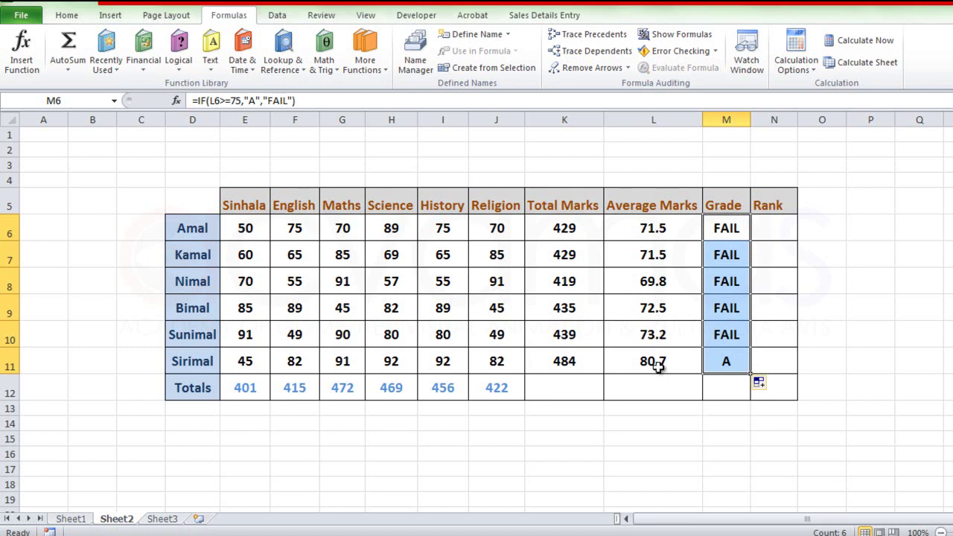
pyautogui.click(658, 365)
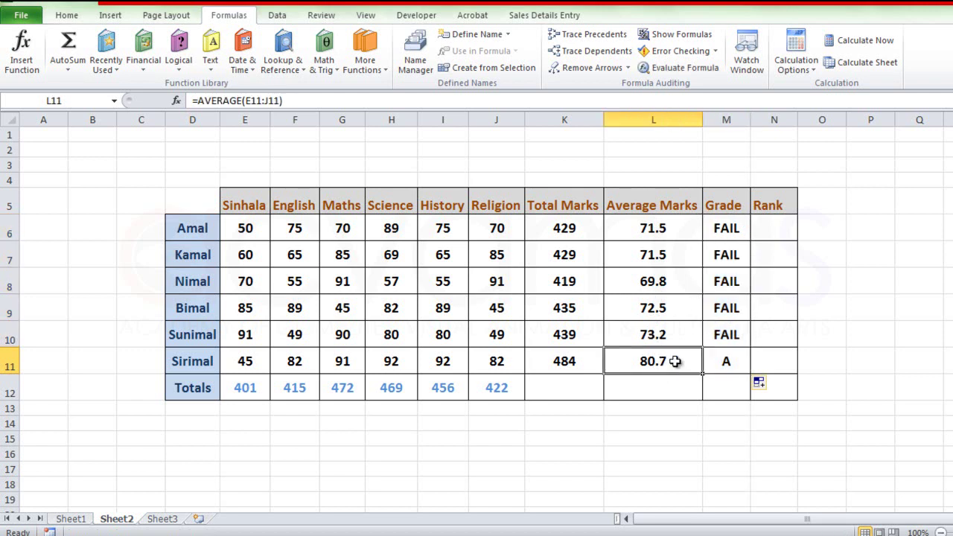
pyautogui.click(727, 368)
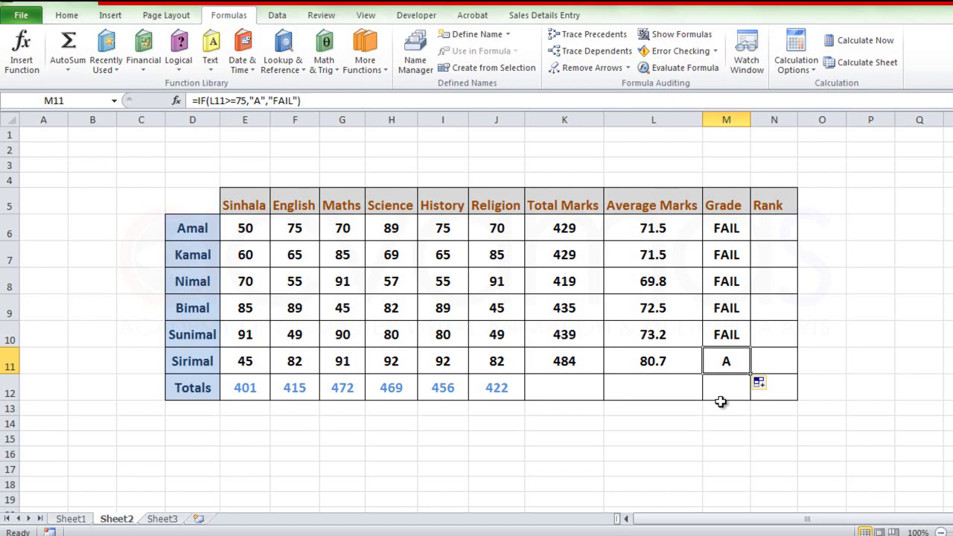
pyautogui.click(731, 231)
pyautogui.doubleClick(734, 232)
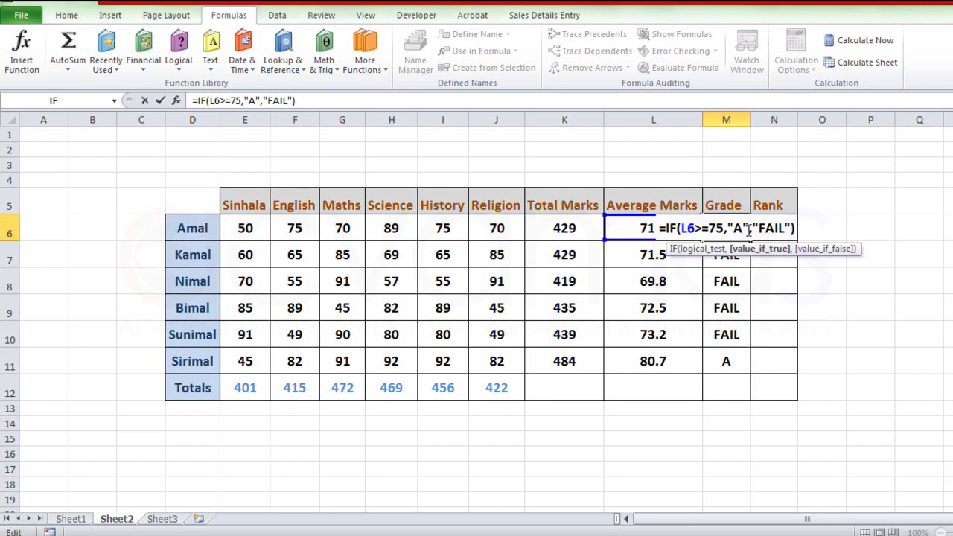
pyautogui.click(778, 232)
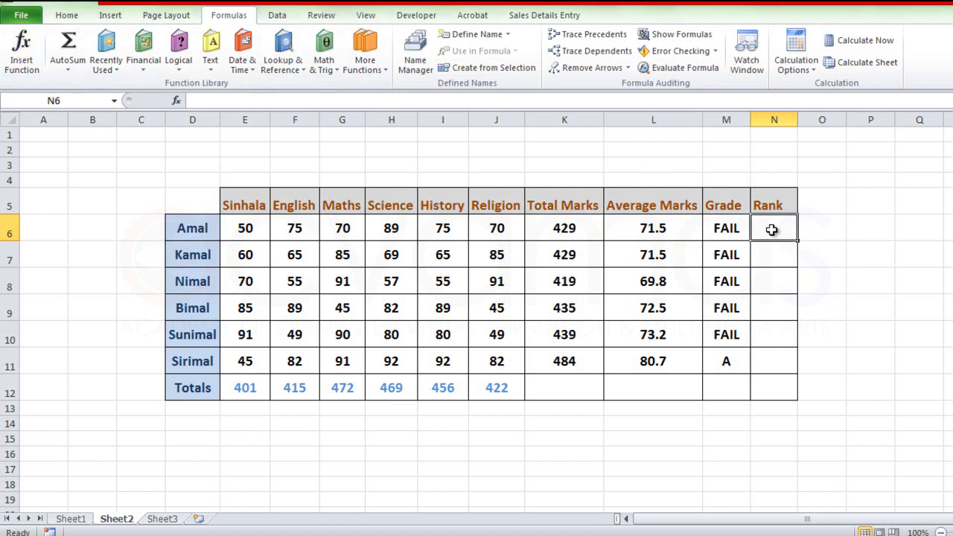
# Enter =RANK(L6,L6:L11,0) in N6 to rank Amal's average in descending order
pyautogui.write('=')
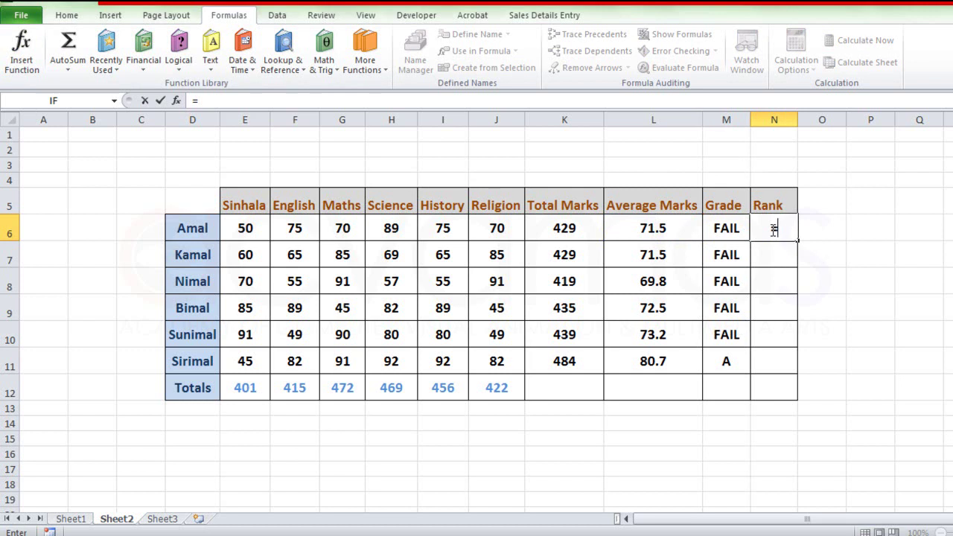
pyautogui.write('ra')
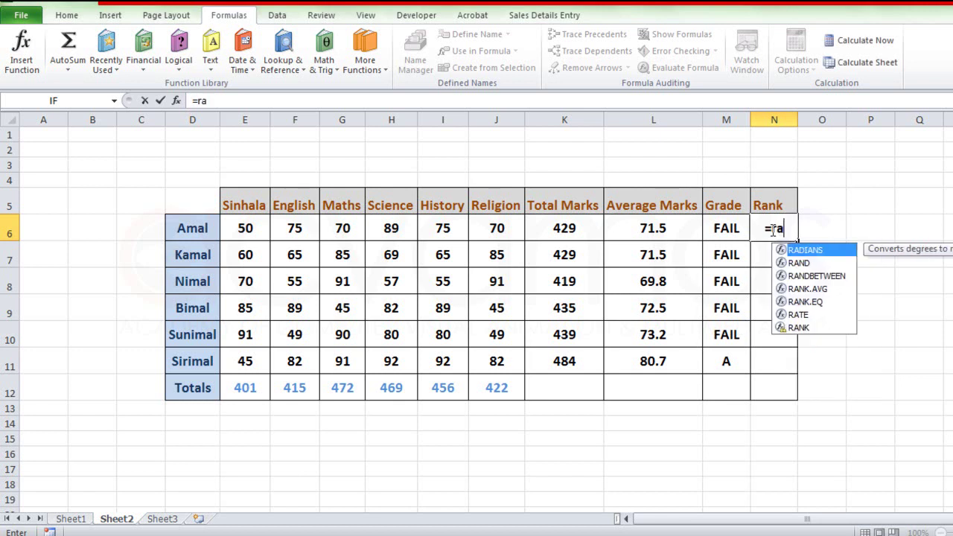
pyautogui.write('nk')
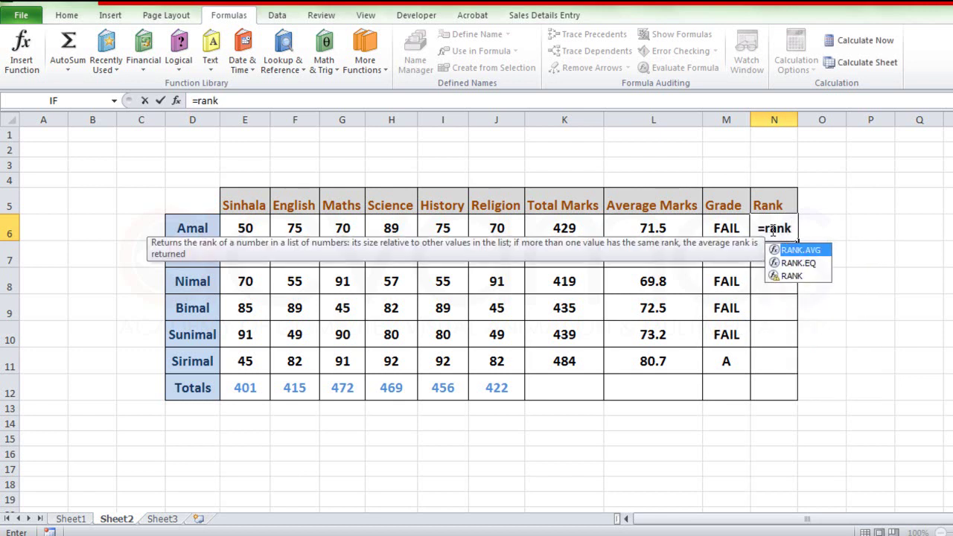
pyautogui.doubleClick(799, 277)
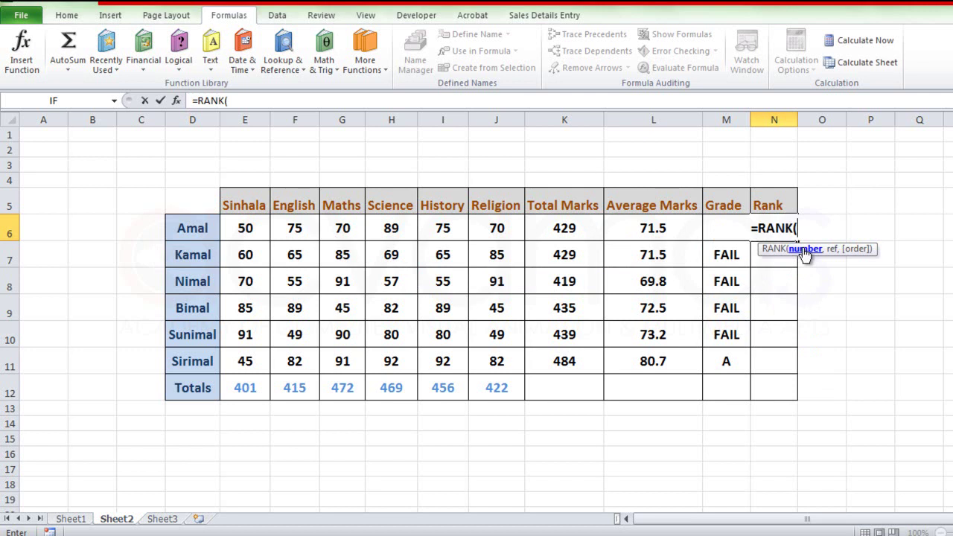
pyautogui.click(657, 231)
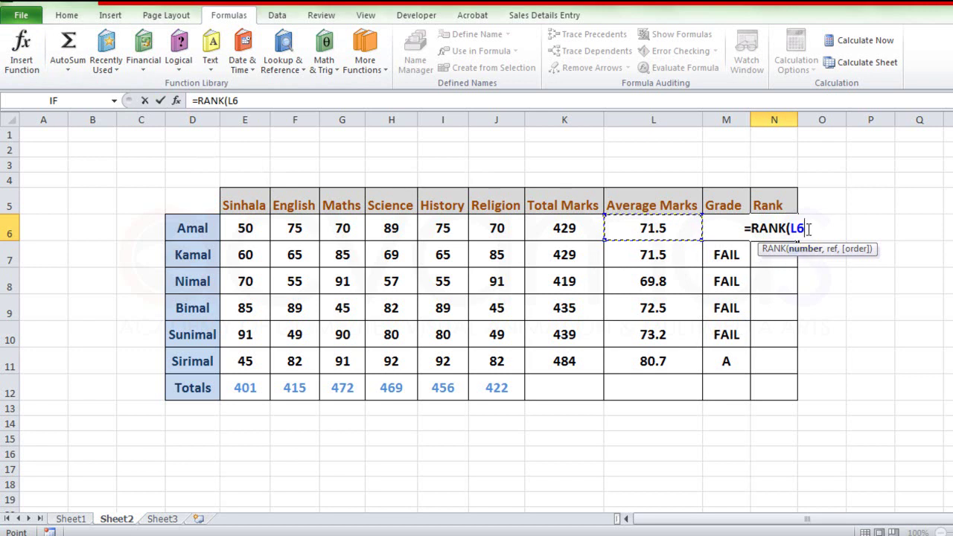
pyautogui.write(',')
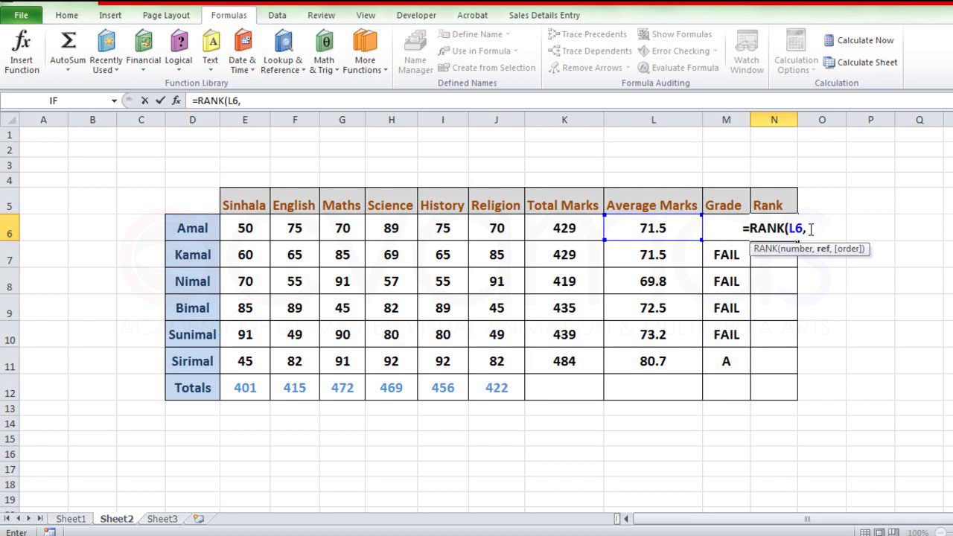
pyautogui.click(653, 227)
pyautogui.moveTo(652, 228); pyautogui.dragTo(653, 362)
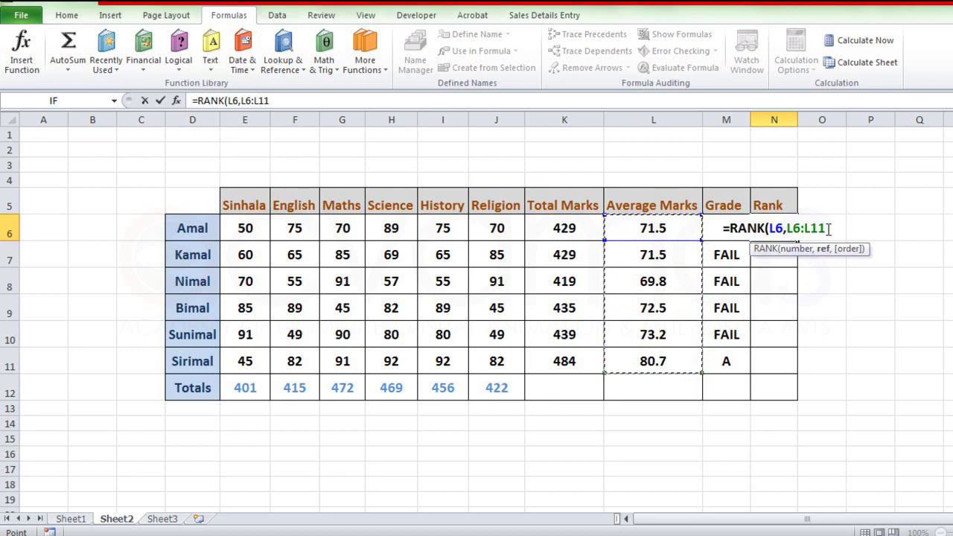
pyautogui.write(',')
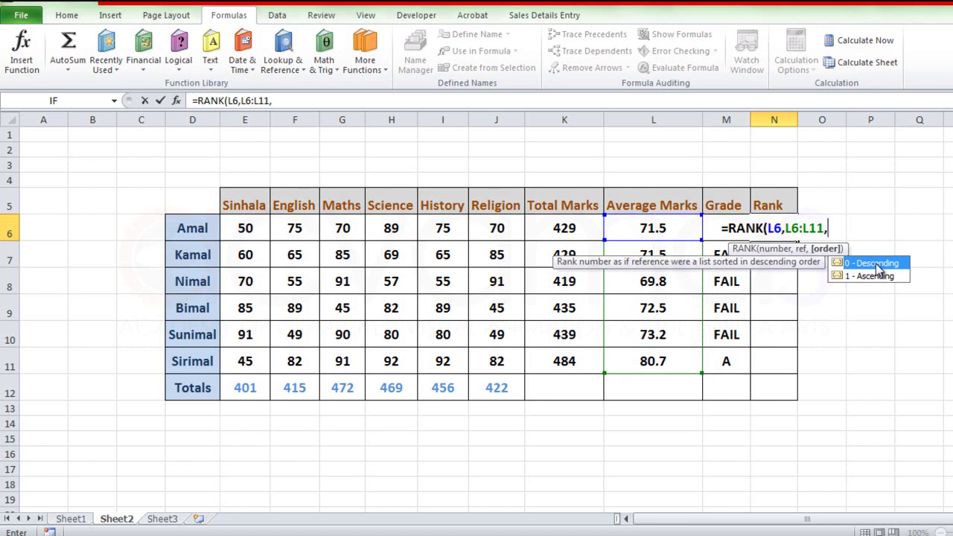
pyautogui.doubleClick(877, 265)
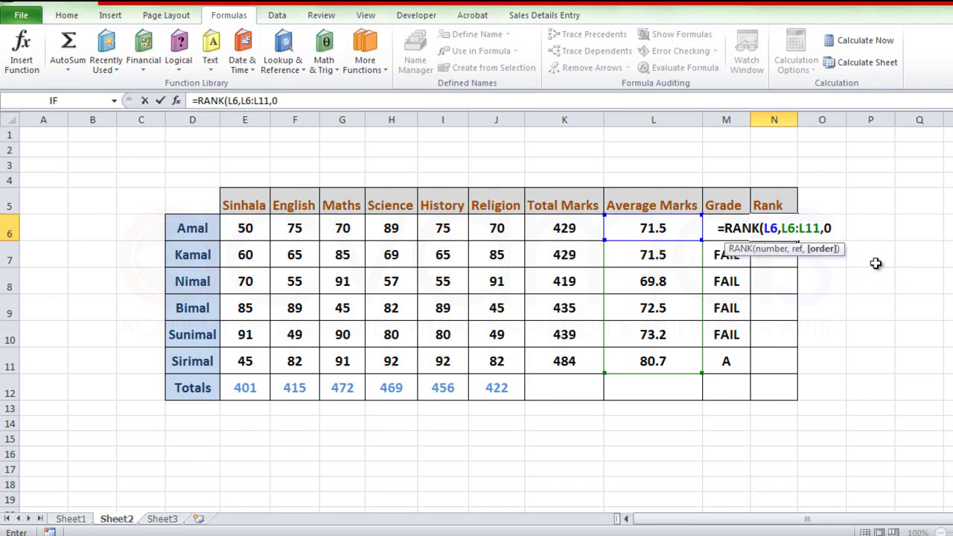
pyautogui.click(835, 230)
pyautogui.write(')')
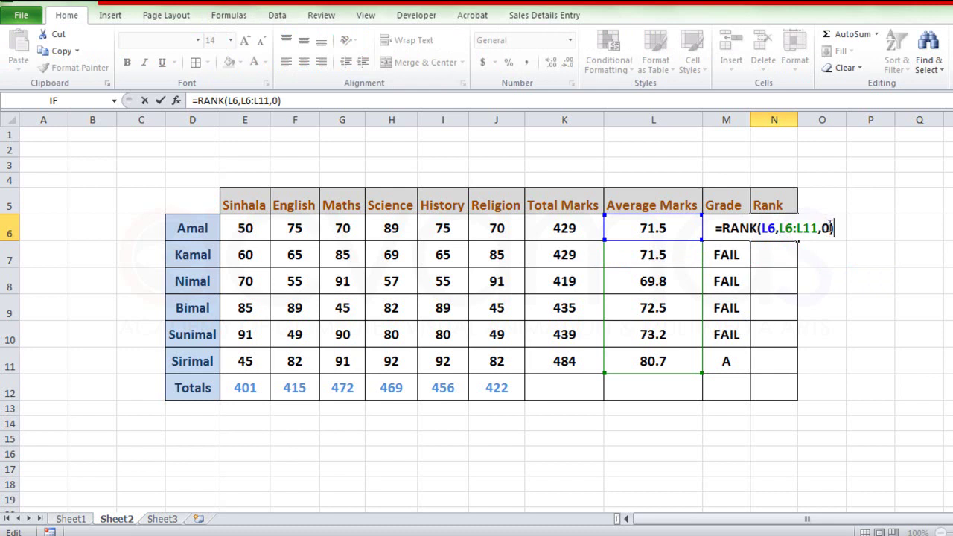
pyautogui.press('Return')
# Commit Amal's RANK formula in N6, giving a rank of 4
pyautogui.click(778, 228)
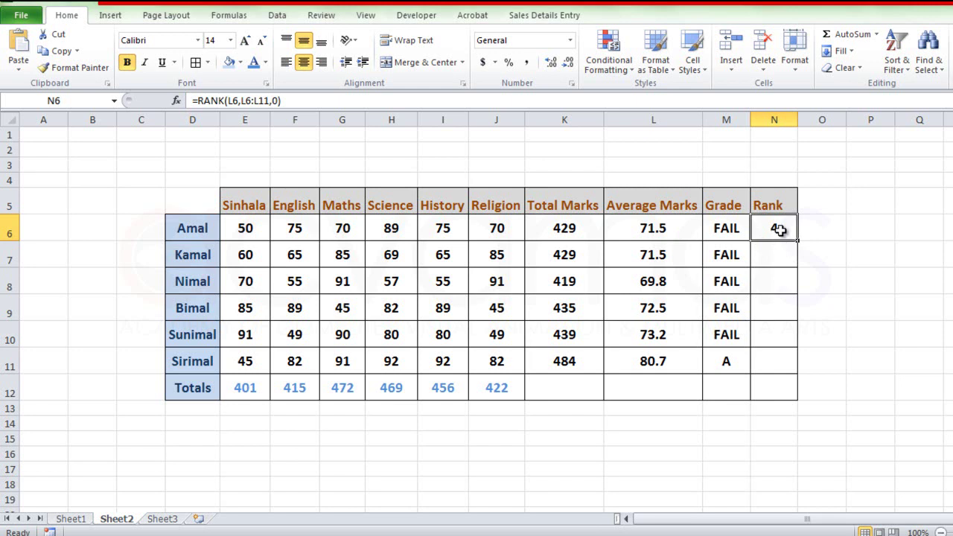
pyautogui.doubleClick(778, 229)
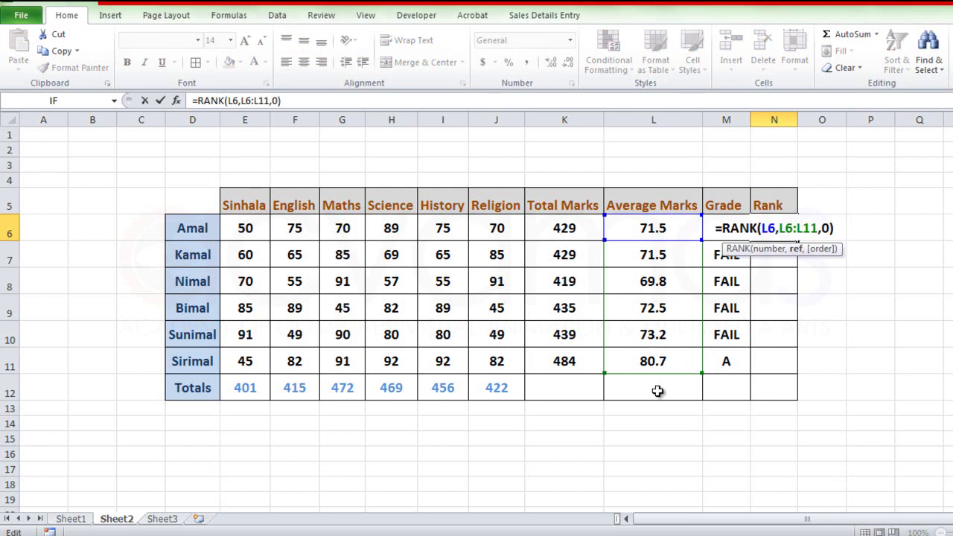
pyautogui.press('Return')
# Copy the rank formula into N7 and N8 and inspect their shifted ranges
pyautogui.click(793, 232)
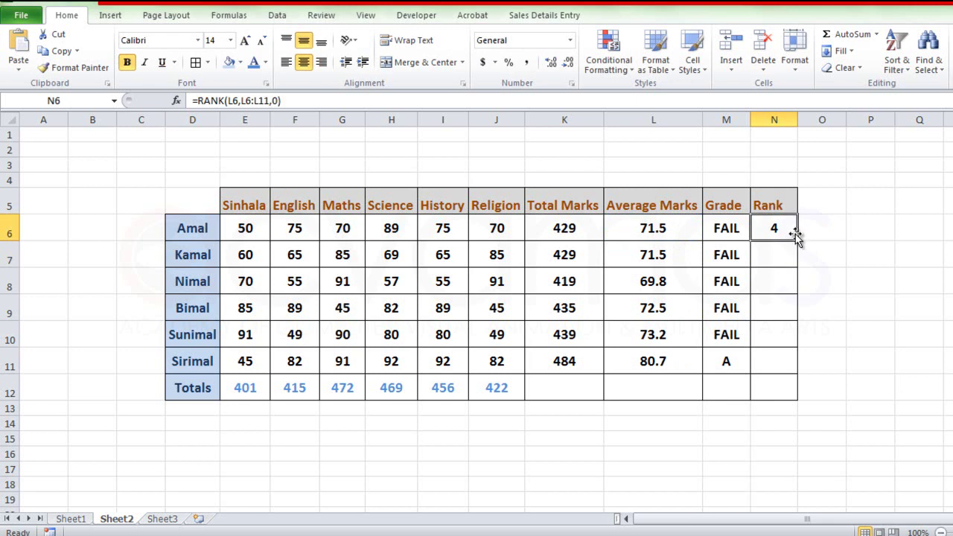
pyautogui.moveTo(797, 241); pyautogui.dragTo(795, 279)
pyautogui.doubleClick(777, 255)
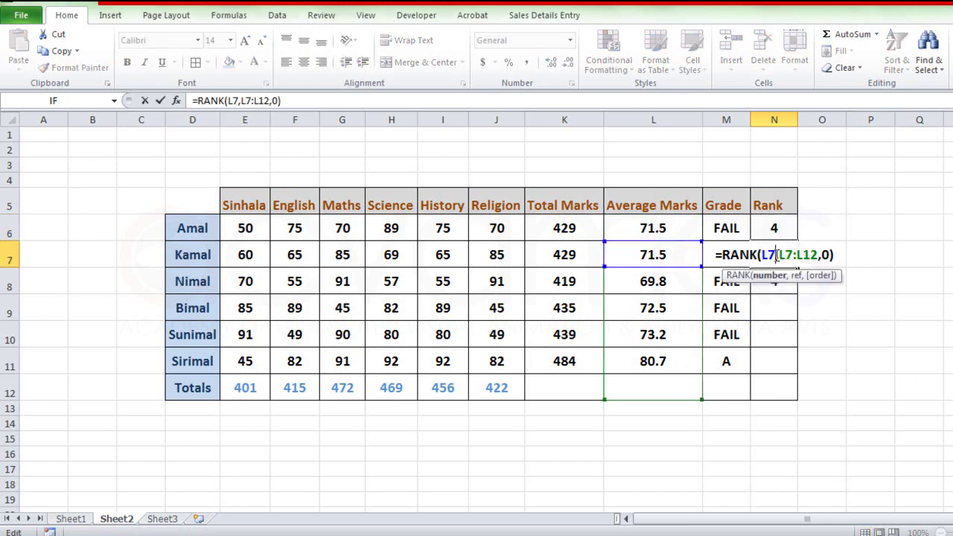
pyautogui.click(797, 256)
pyautogui.press('Return')
pyautogui.doubleClick(780, 282)
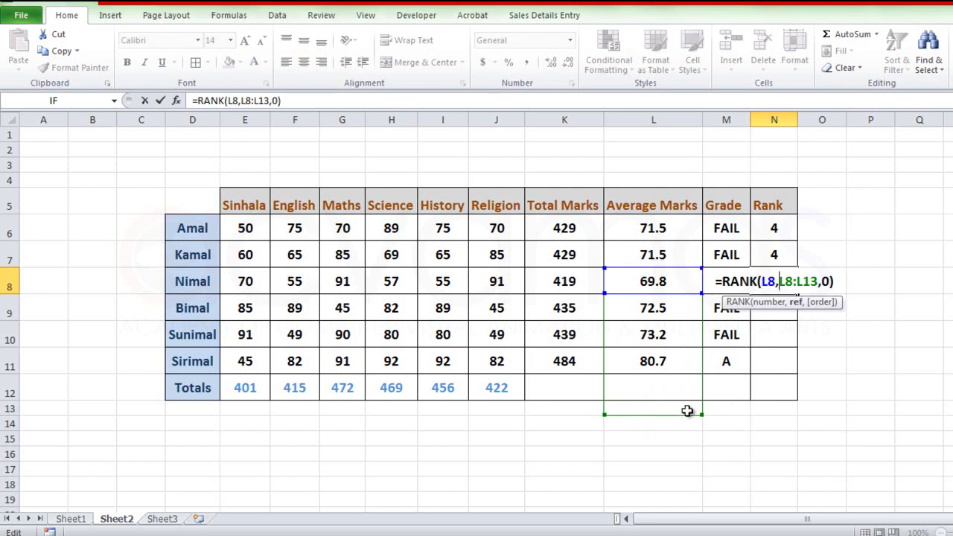
pyautogui.press('Return')
# Copy N8's formula into N9, inspect its drifted L9:L14 range, then undo the copies
pyautogui.click(792, 276)
pyautogui.moveTo(798, 294); pyautogui.dragTo(799, 315)
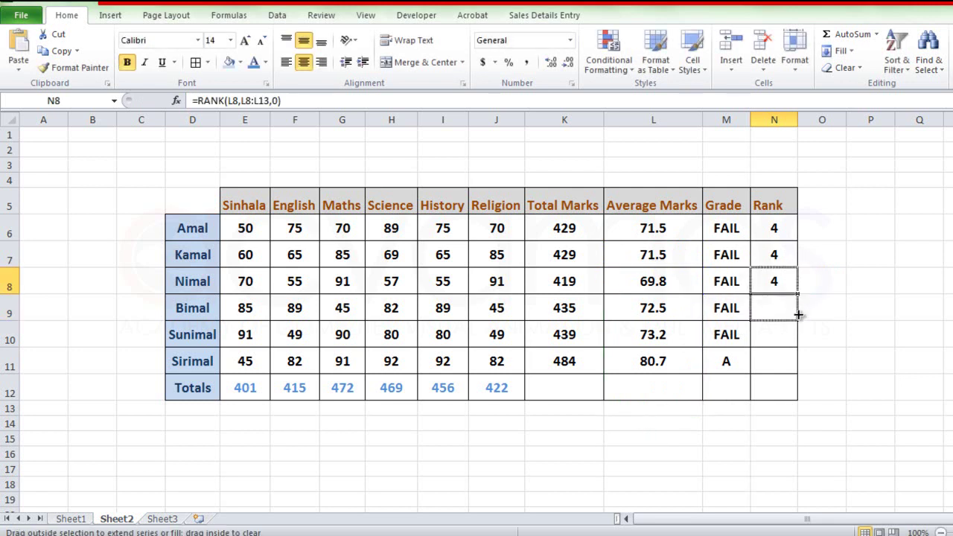
pyautogui.doubleClick(777, 310)
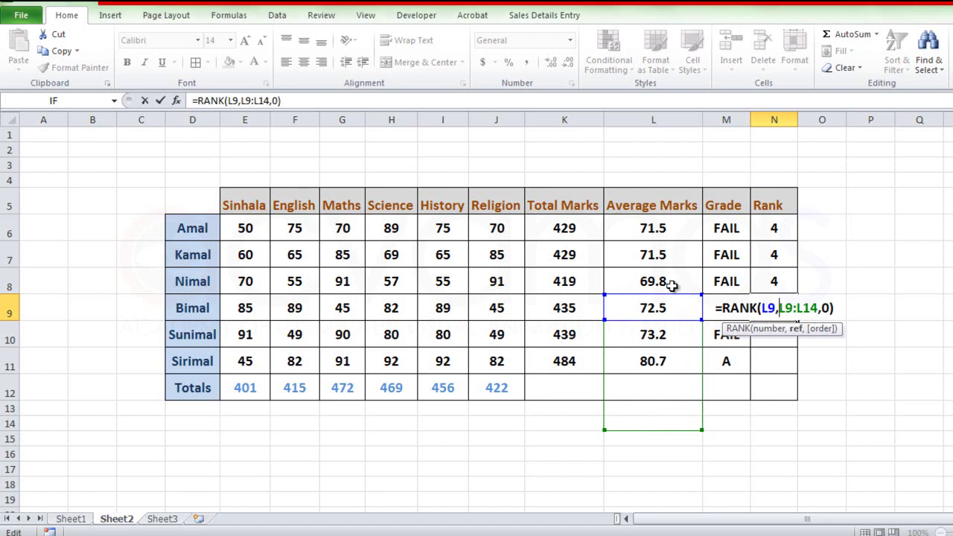
pyautogui.click(793, 308)
pyautogui.press('Escape')
pyautogui.hotkey('ctrl', 'z')
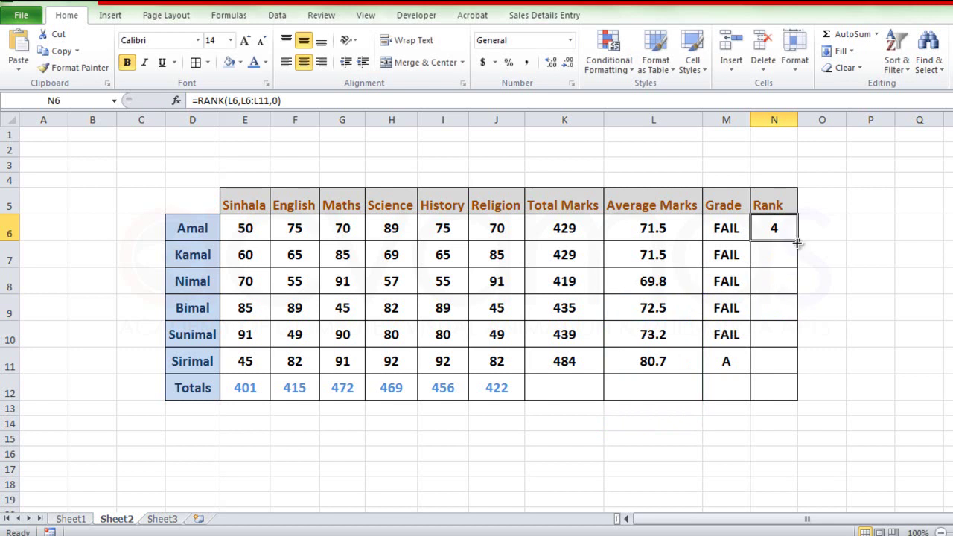
# Fill Amal's rank formula down to N11, check the wrong ranks, and undo the fill
pyautogui.moveTo(797, 242); pyautogui.dragTo(789, 373)
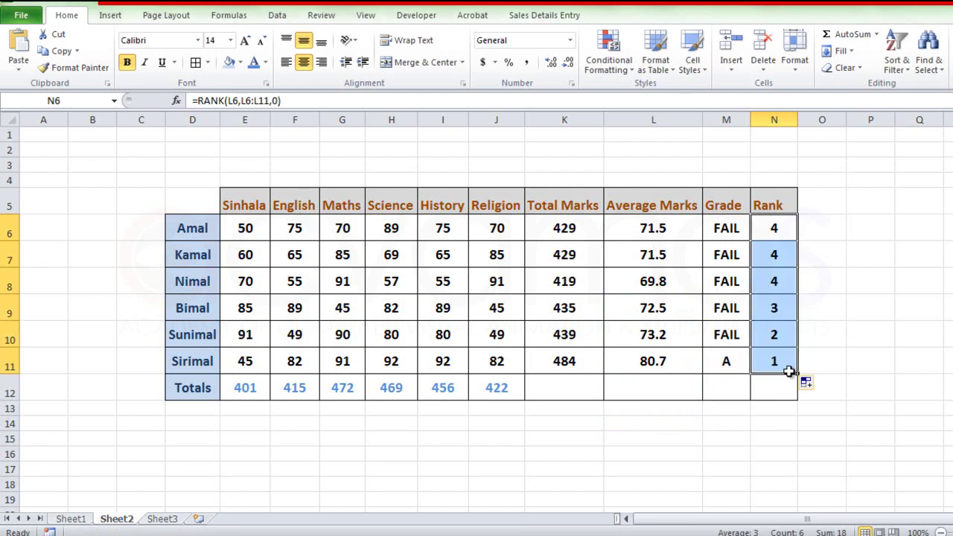
pyautogui.click(773, 281)
pyautogui.click(774, 254)
pyautogui.click(776, 231)
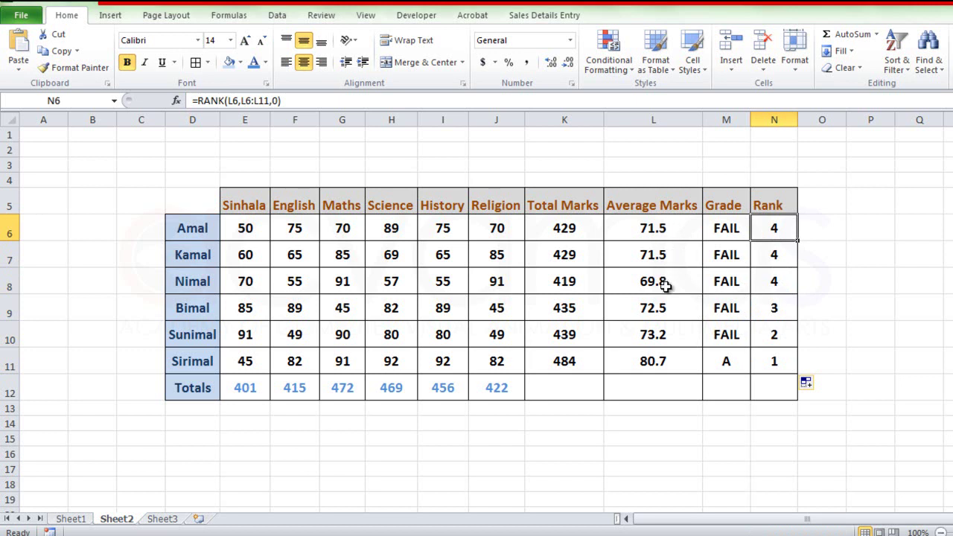
pyautogui.click(785, 281)
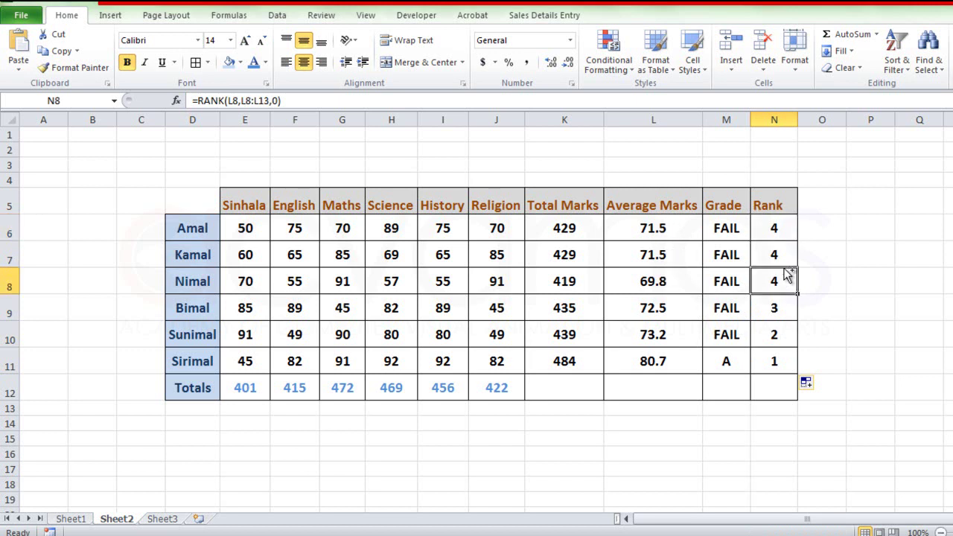
pyautogui.hotkey('ctrl', 'z')
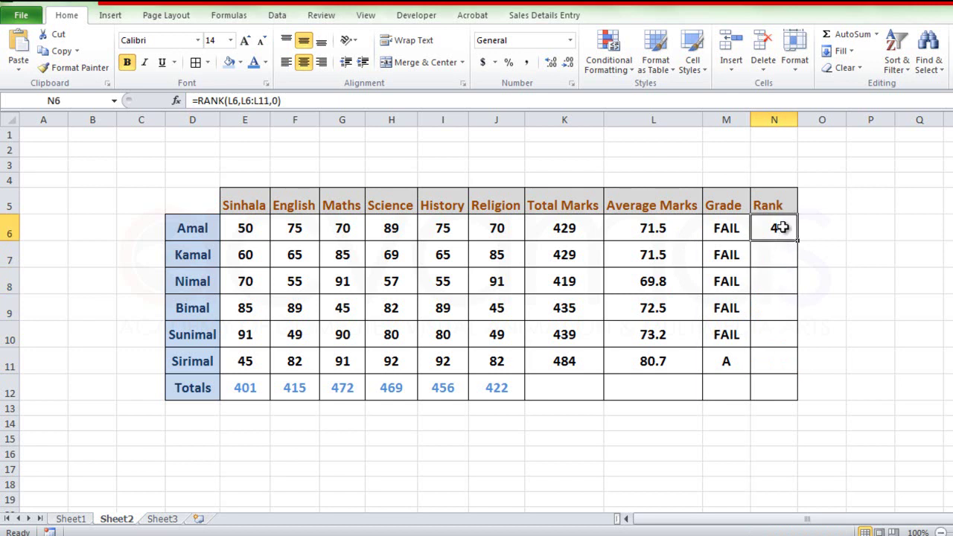
# Change N6's RANK range to the absolute $L$6:$L$11 using F4 and commit it
pyautogui.doubleClick(785, 228)
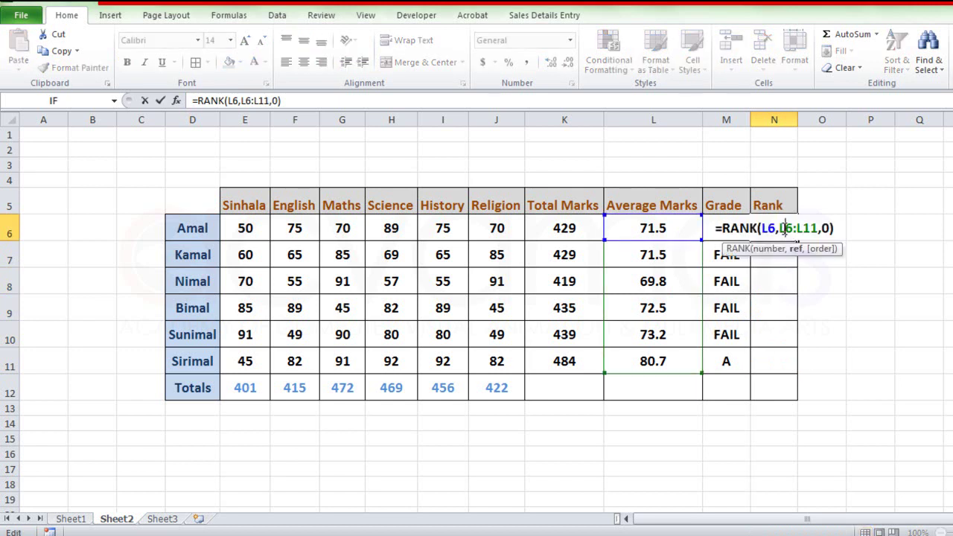
pyautogui.moveTo(780, 228); pyautogui.dragTo(818, 231)
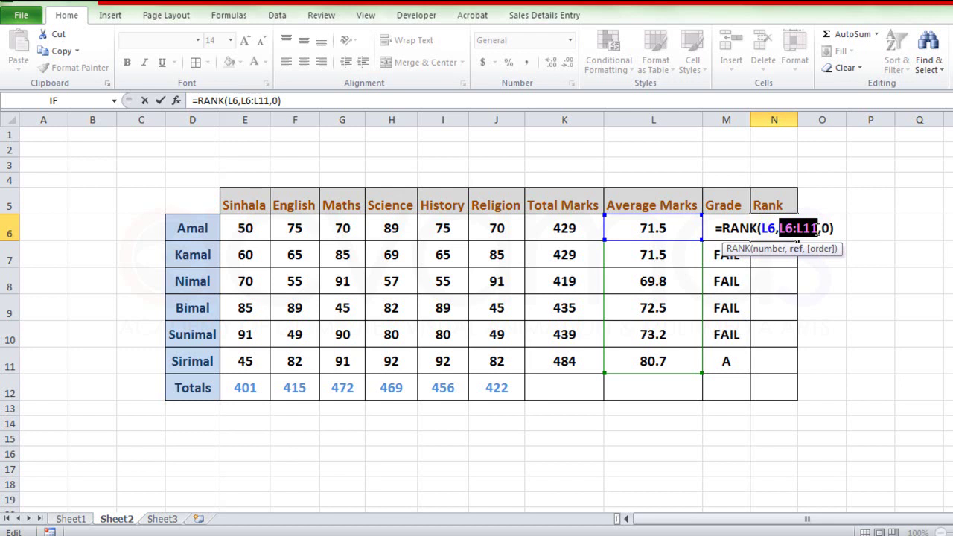
pyautogui.press('F4')
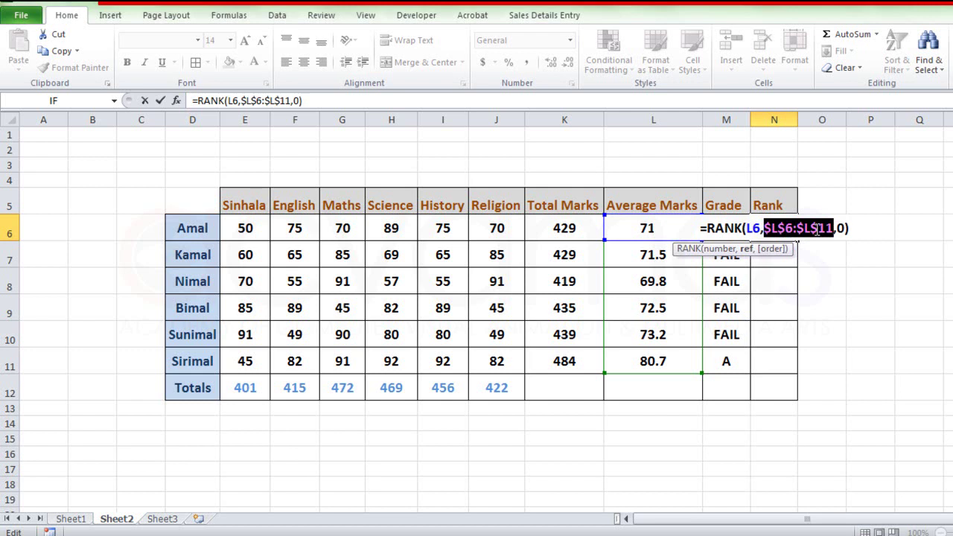
pyautogui.press('Return')
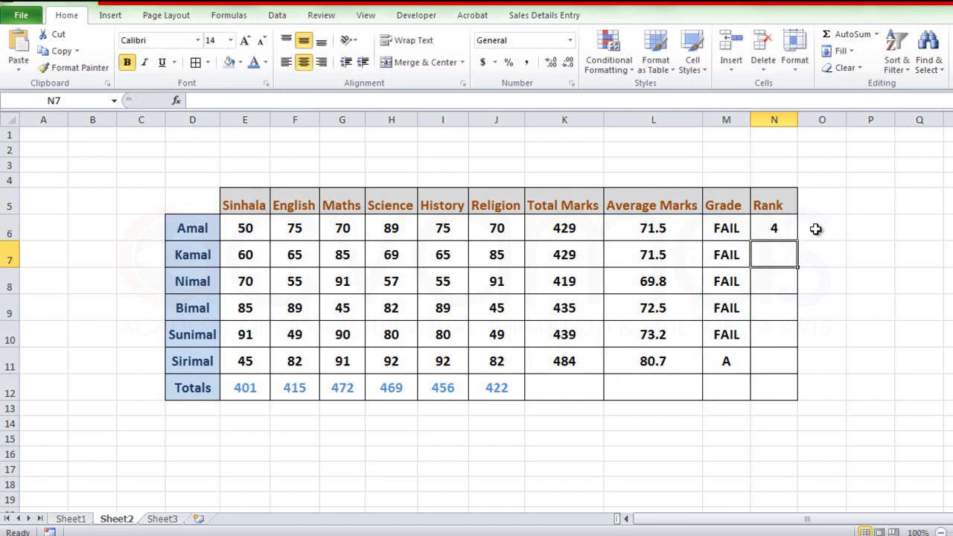
pyautogui.click(779, 228)
# Fill N6's absolute RANK formula down to N11 and check each student's rank cell
pyautogui.moveTo(798, 241); pyautogui.dragTo(799, 379)
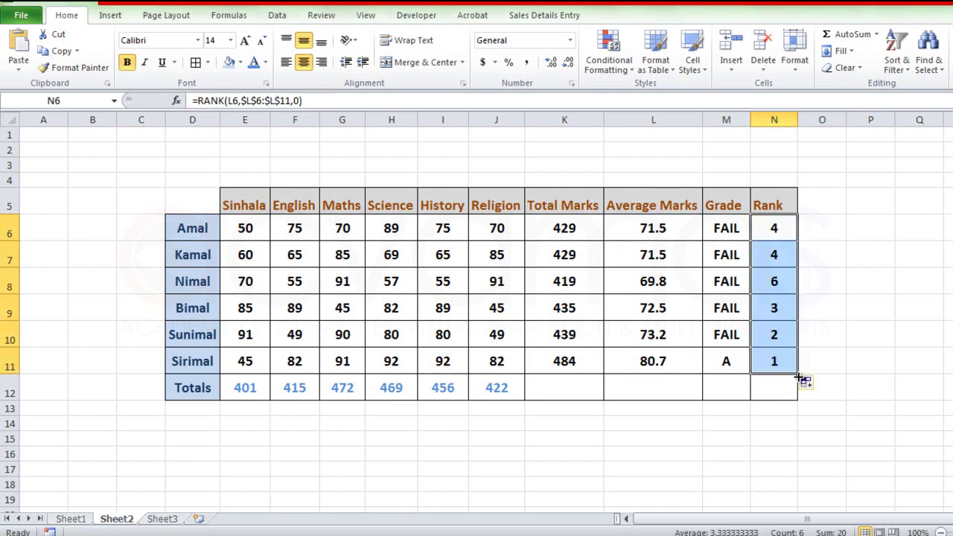
pyautogui.click(779, 281)
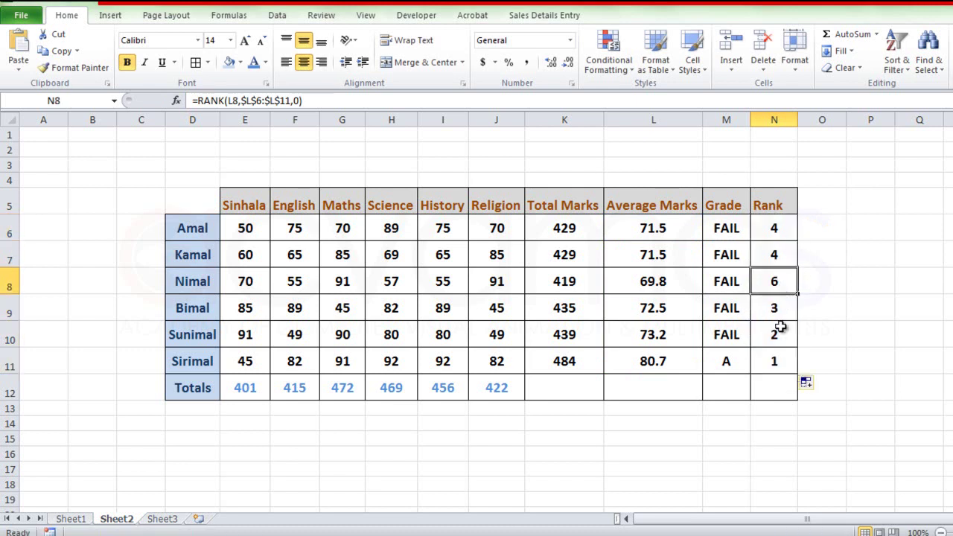
pyautogui.click(776, 362)
pyautogui.click(776, 335)
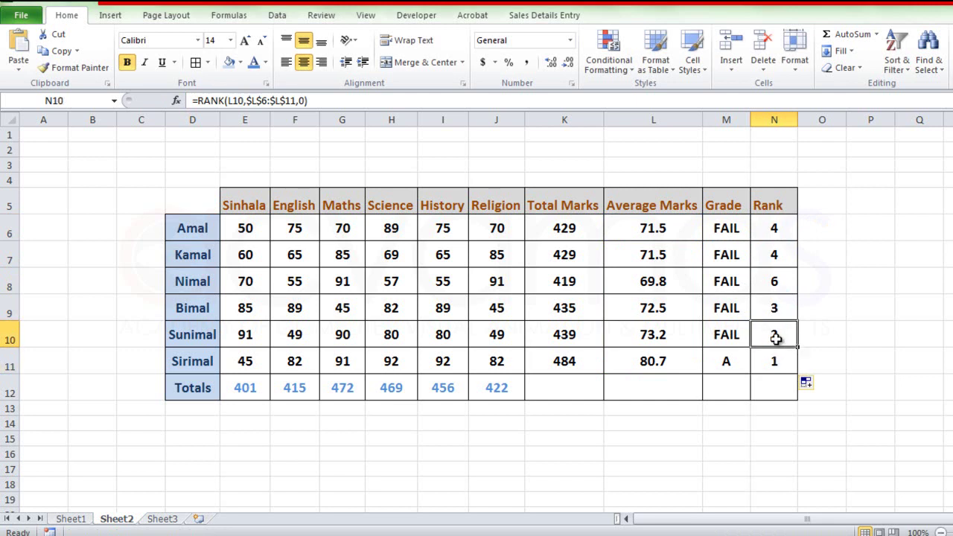
pyautogui.click(776, 311)
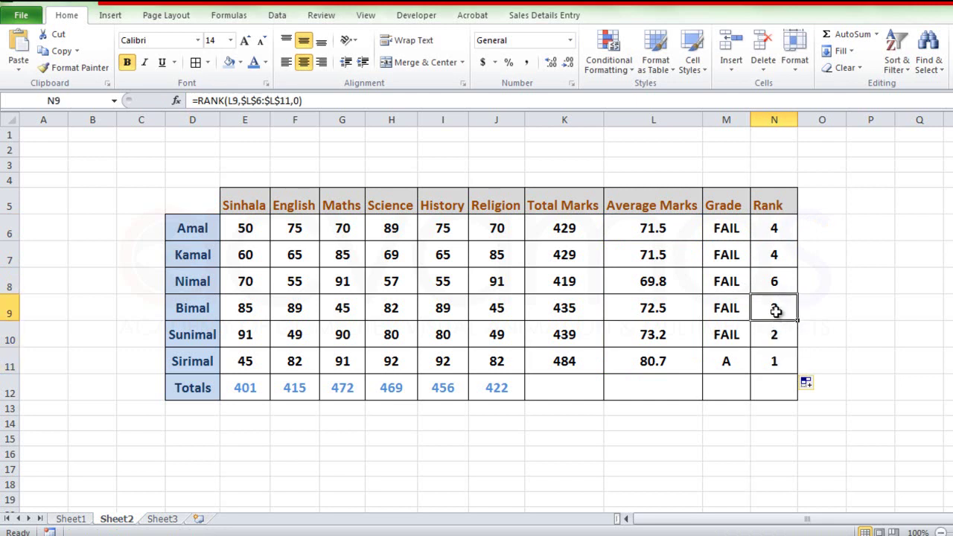
pyautogui.click(779, 257)
pyautogui.click(776, 233)
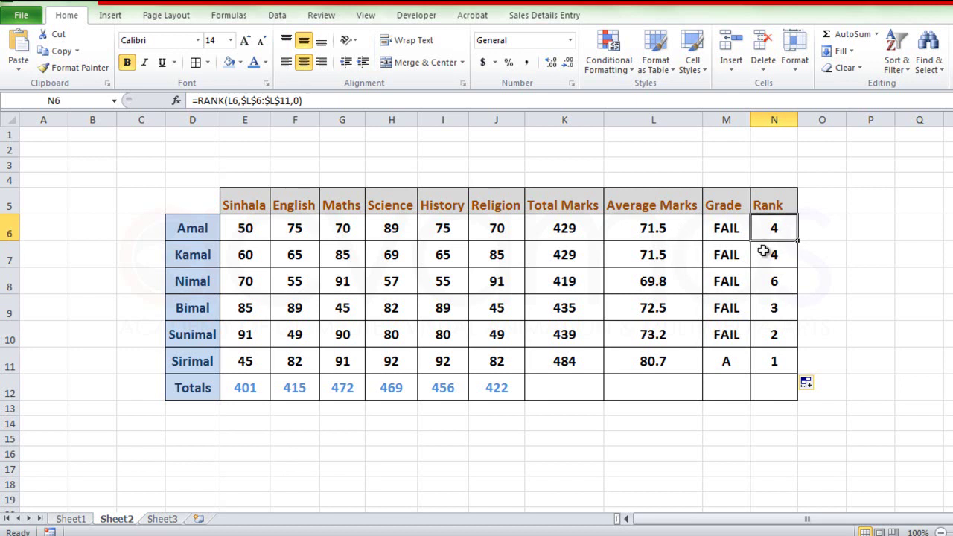
# Recheck N6–N8 and confirm N10's formula still uses $L$6:$L$11
pyautogui.click(780, 255)
pyautogui.click(779, 231)
pyautogui.click(781, 290)
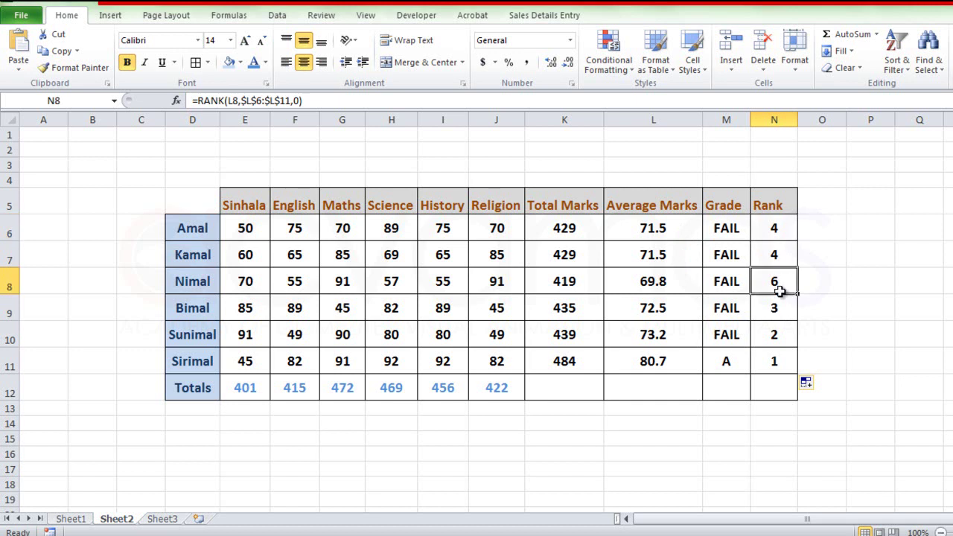
pyautogui.doubleClick(777, 336)
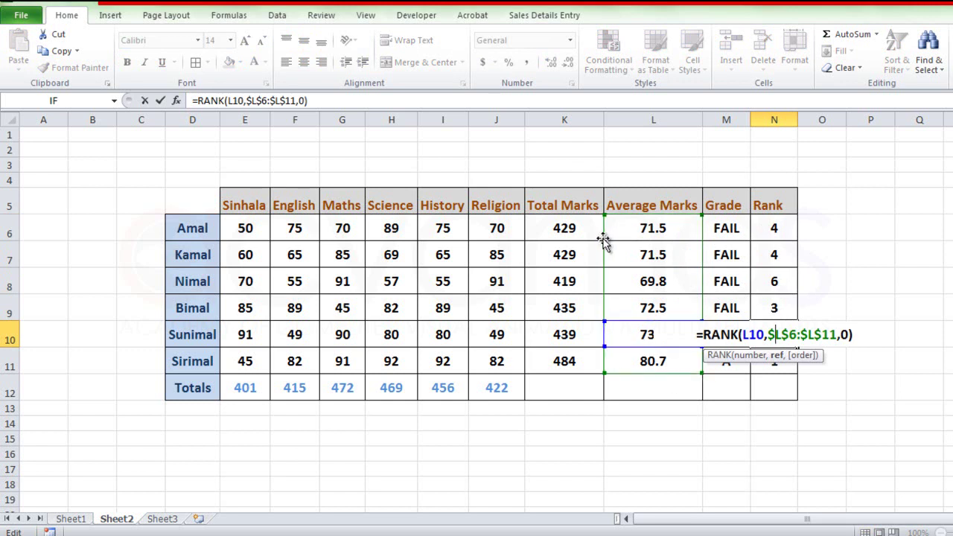
pyautogui.press('Return')
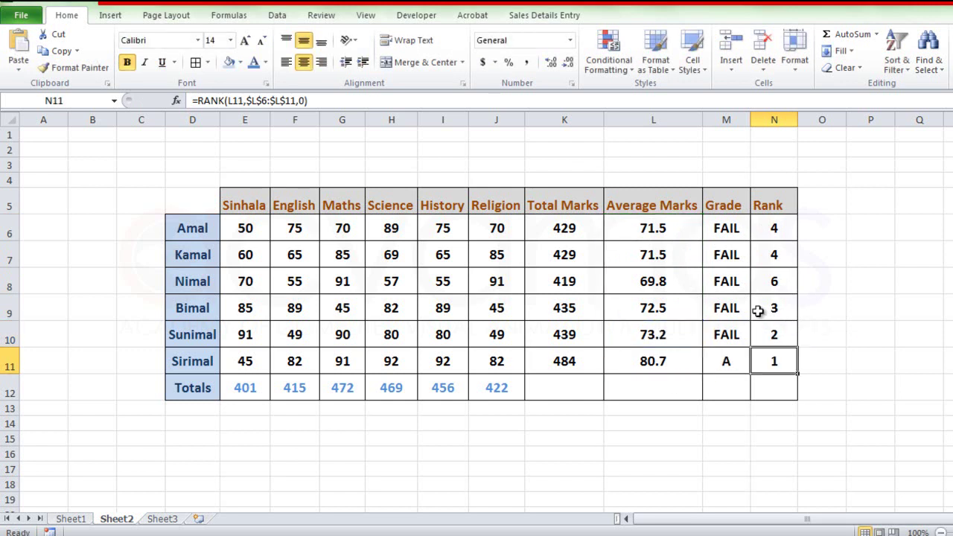
pyautogui.click(877, 401)
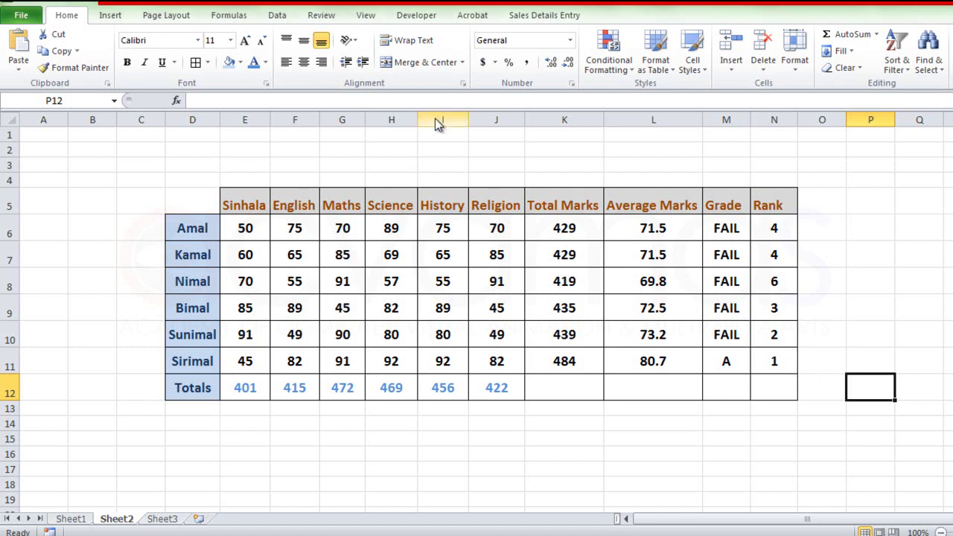
# Switch the ribbon to the Formulas tab
pyautogui.click(230, 16)
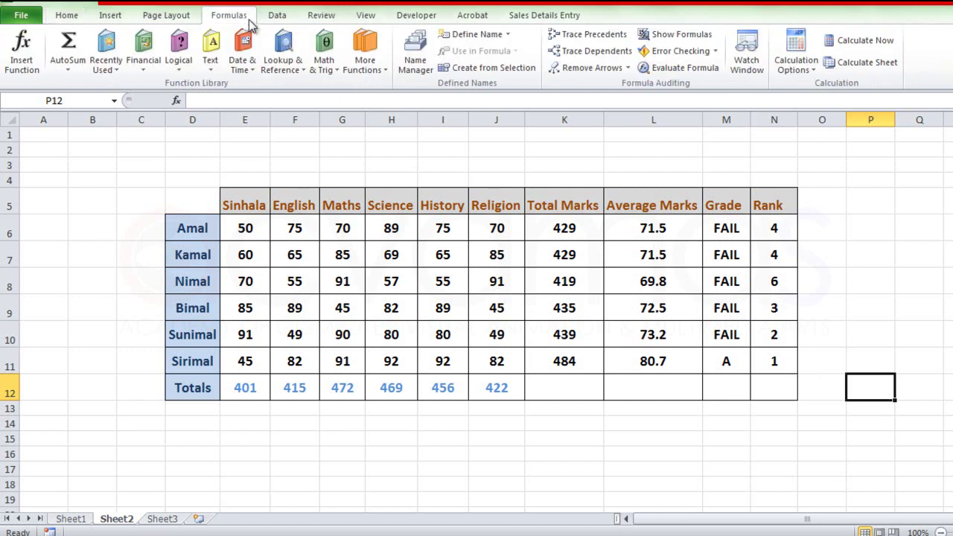